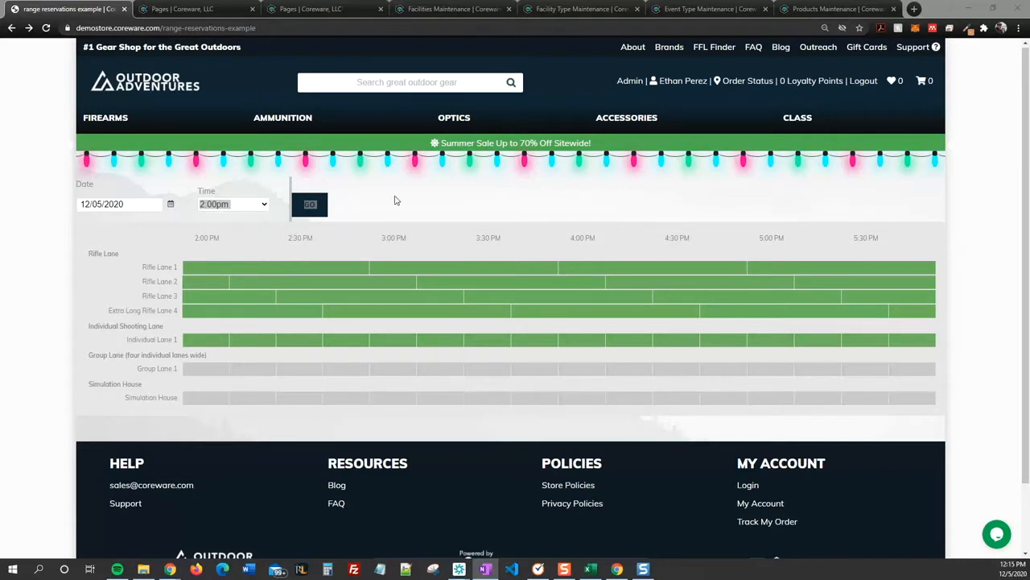
Step: Bring the browser back and show the top of the range reservations example page record
{"action": "left_click", "coordinate": [397, 200]}
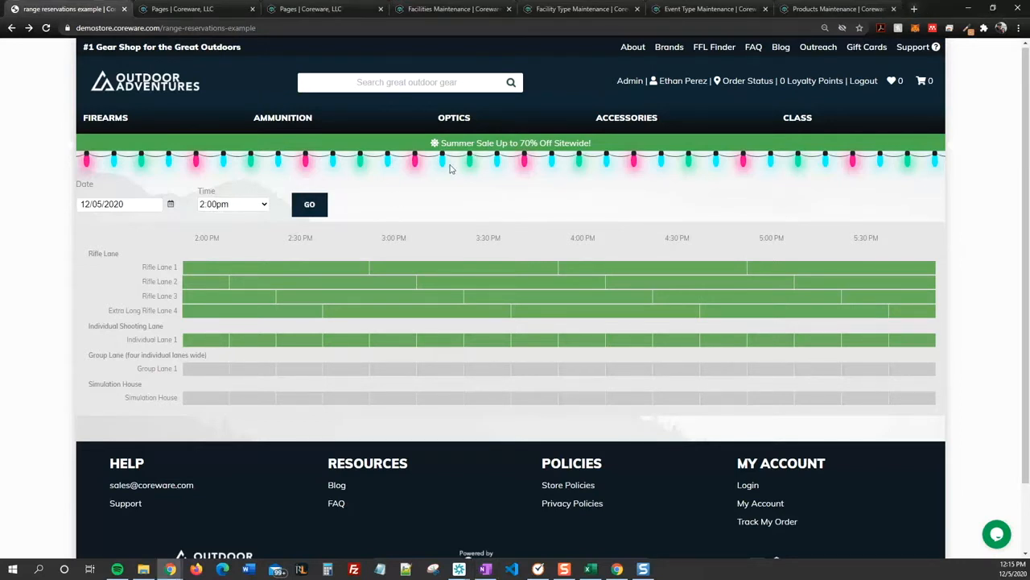
{"action": "left_click", "coordinate": [183, 9]}
{"action": "scroll", "coordinate": [536, 258], "scroll_direction": "up", "scroll_amount": 2}
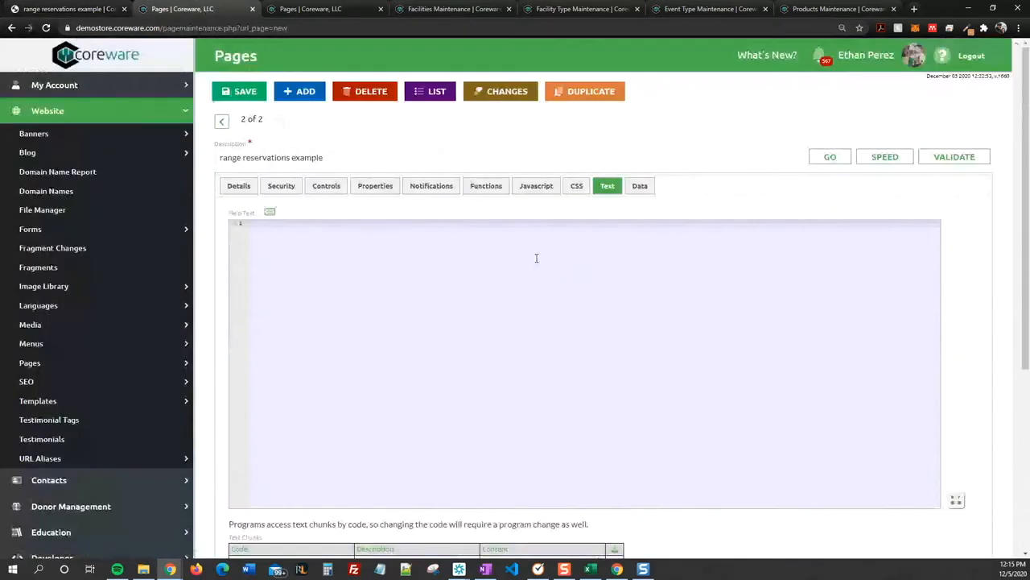
Step: Remove the Member access restriction from the range reservations example page and save it
{"action": "left_click", "coordinate": [281, 186]}
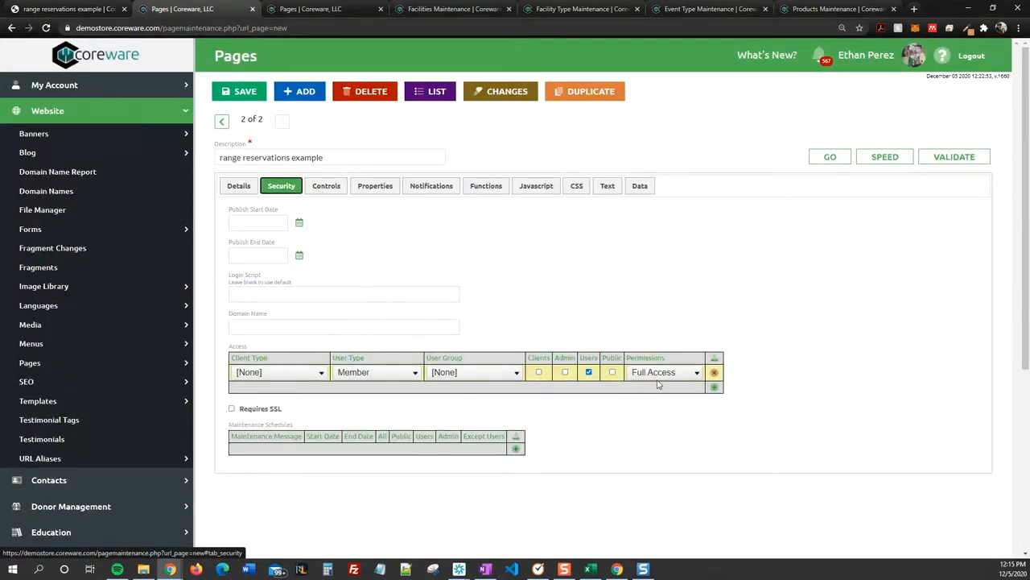
{"action": "left_click", "coordinate": [713, 375]}
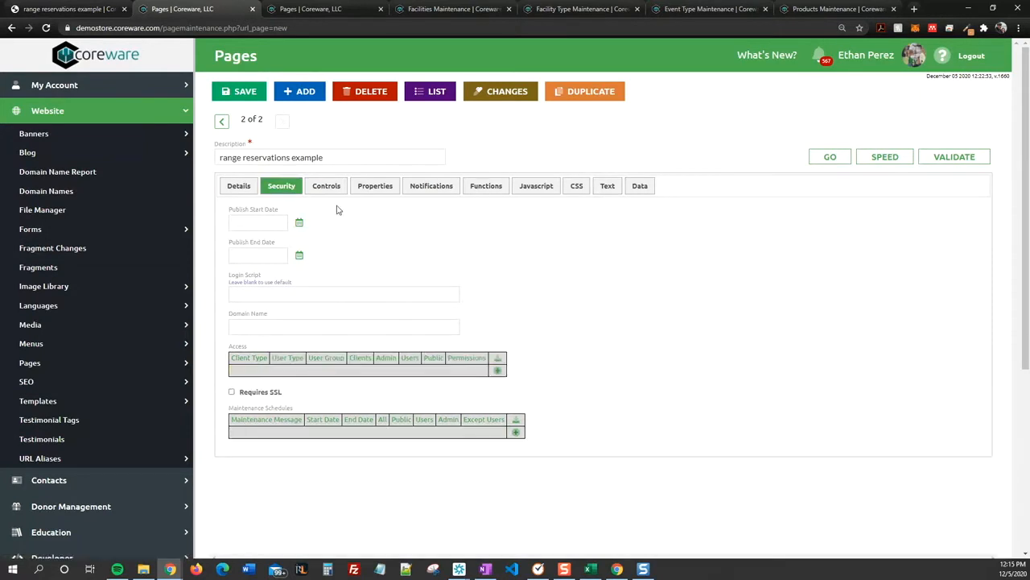
{"action": "left_click", "coordinate": [244, 95]}
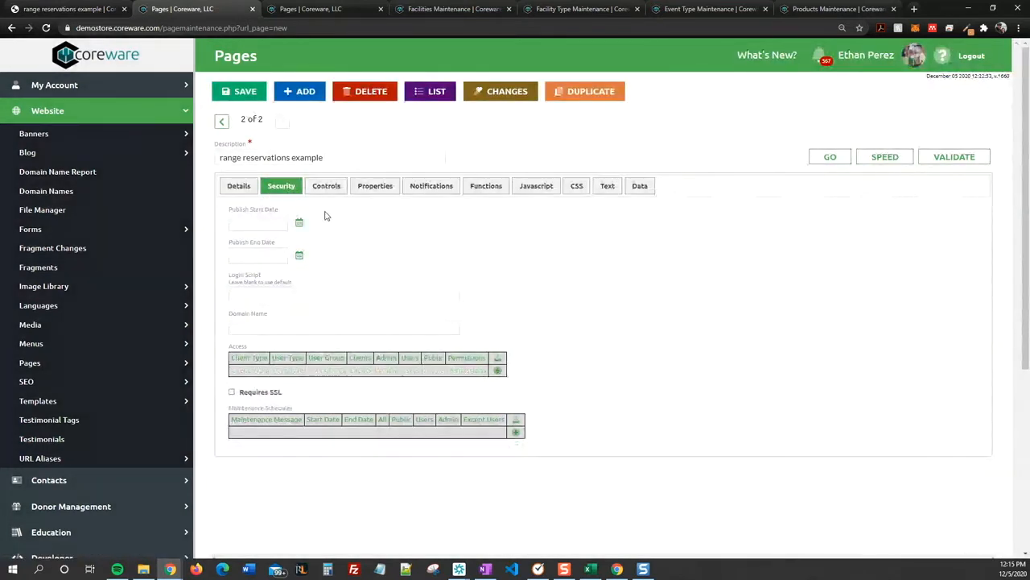
Step: Save the rifle lane EXAMPLE page record, then return to the live range reservations grid
{"action": "right_click", "coordinate": [325, 213]}
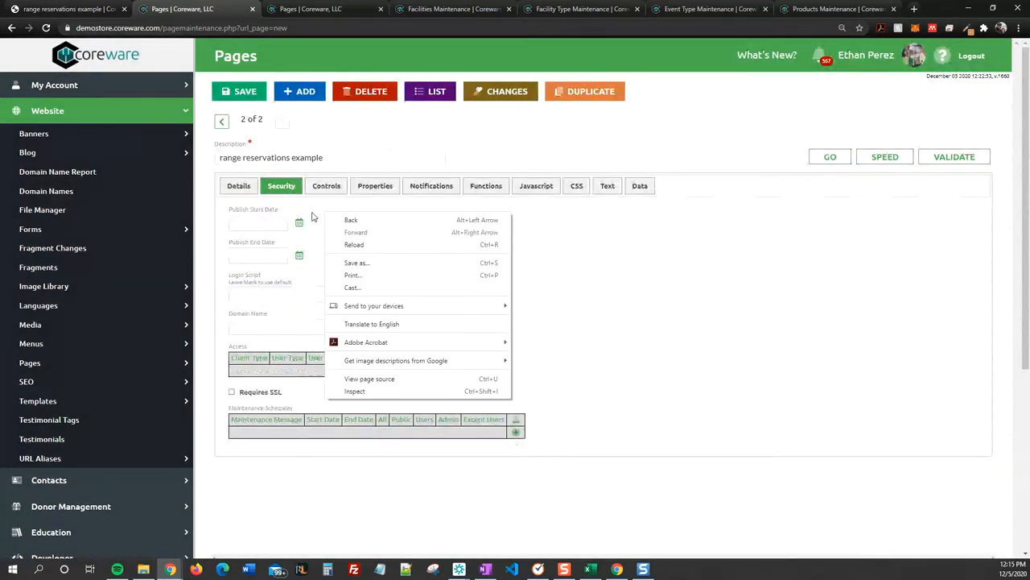
{"action": "left_click", "coordinate": [312, 214]}
{"action": "key", "text": "shift+Tab"}
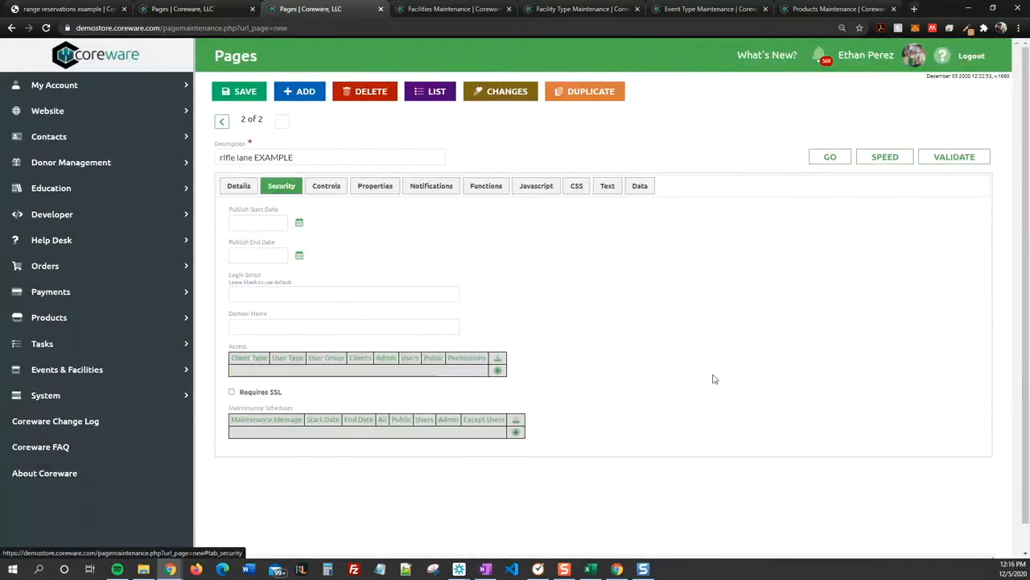
{"action": "left_click", "coordinate": [244, 92]}
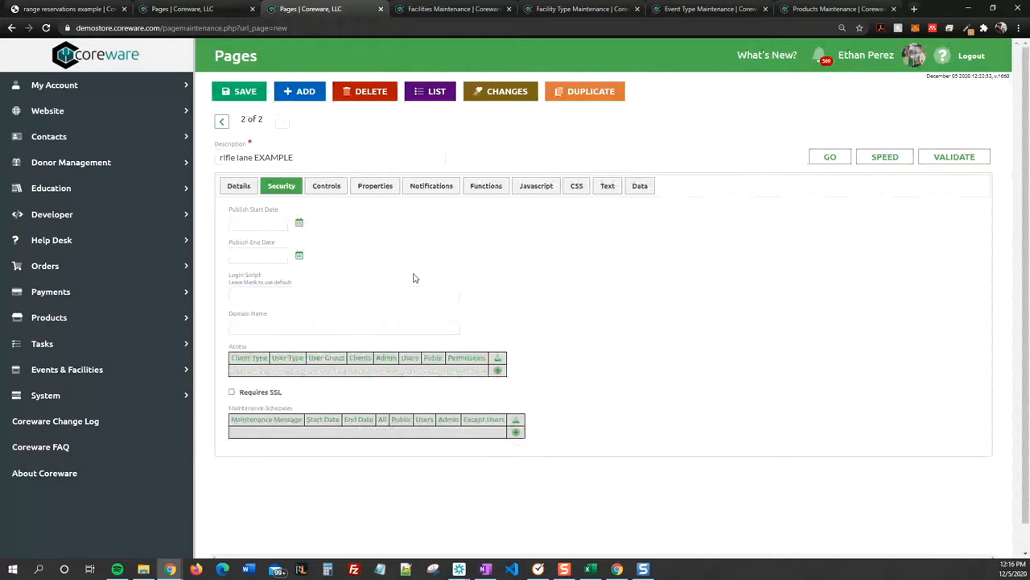
{"action": "left_click", "coordinate": [216, 9]}
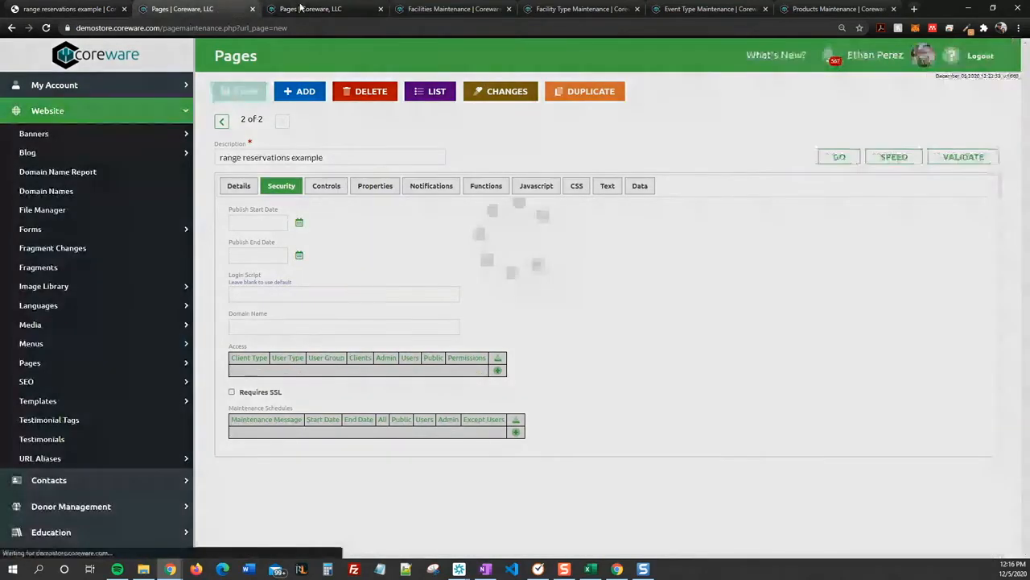
{"action": "left_click", "coordinate": [311, 9]}
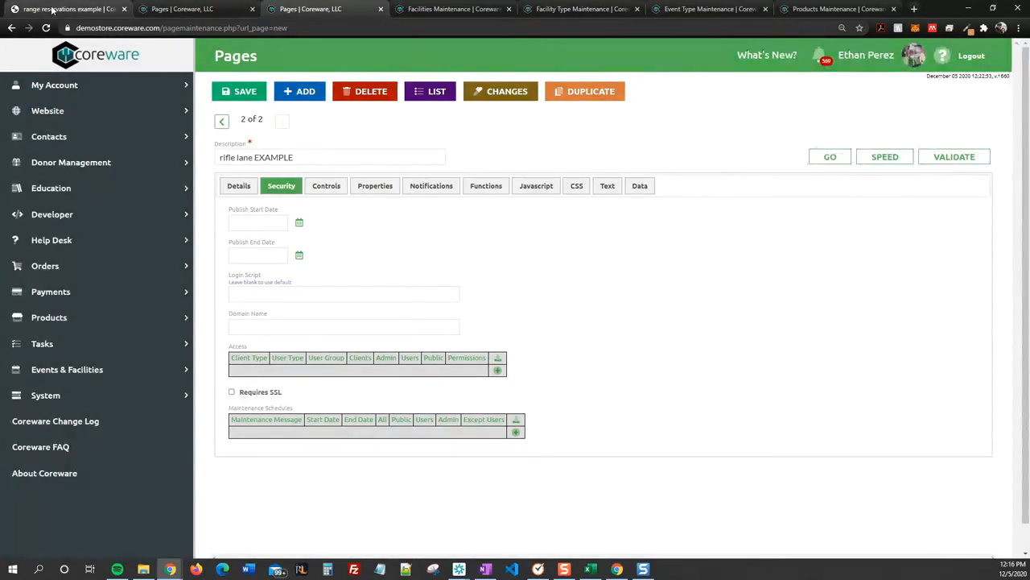
{"action": "left_click", "coordinate": [64, 9]}
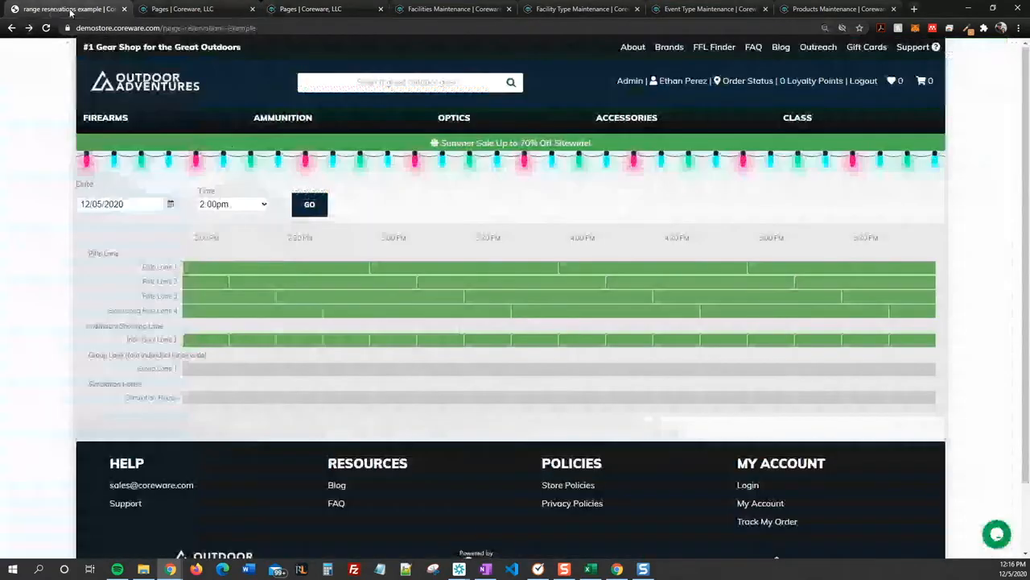
Step: Reopen Rifle Lane Reservation from the Products Maintenance list, discarding unsaved changes
{"action": "left_click", "coordinate": [831, 9]}
{"action": "left_click", "coordinate": [420, 93]}
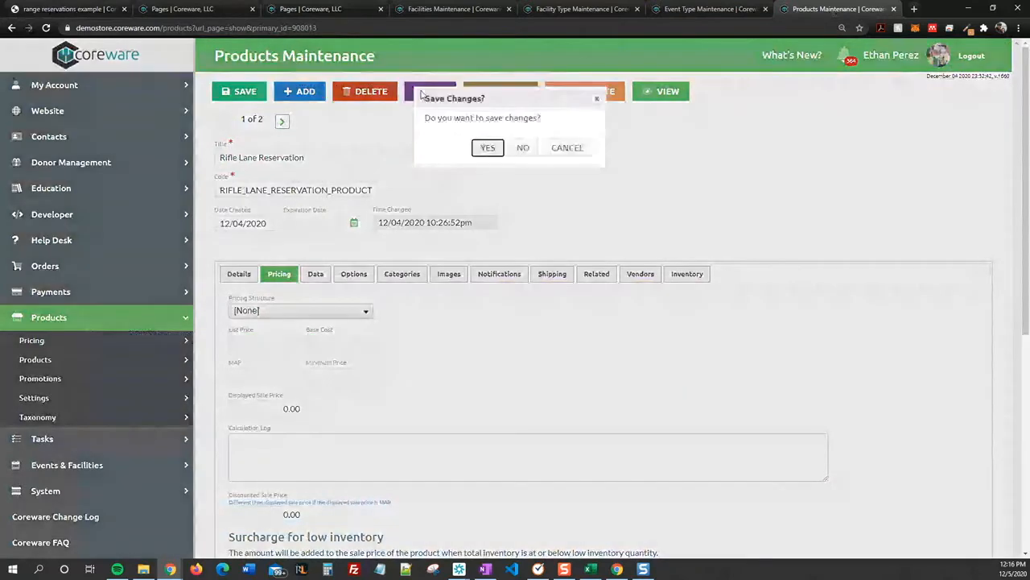
{"action": "left_click", "coordinate": [523, 148]}
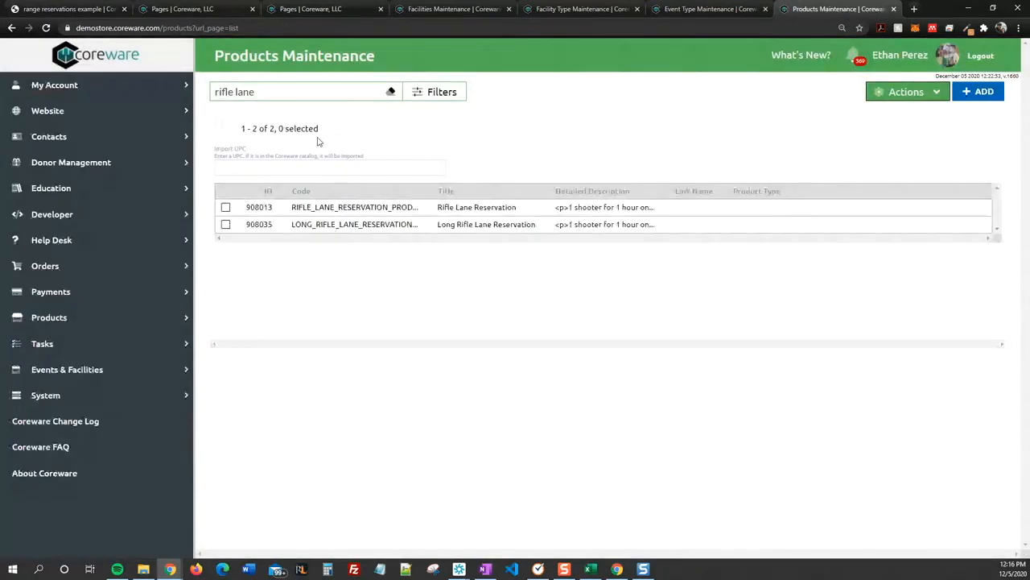
{"action": "left_click", "coordinate": [330, 211]}
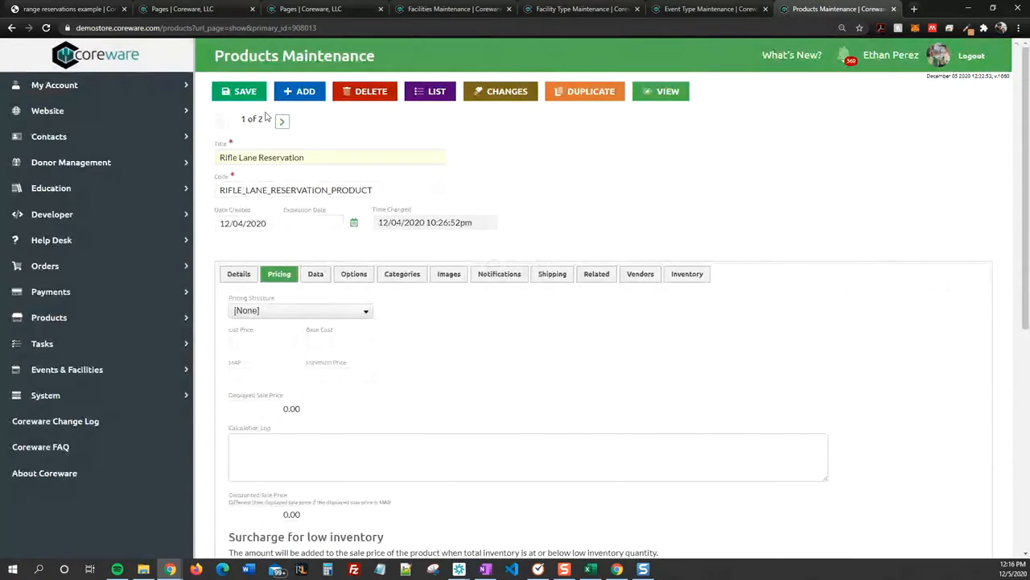
Step: Jump to Products Maintenance with the 'products main' page chooser and open Rifle Lane Reservation
{"action": "left_click", "coordinate": [117, 318]}
{"action": "left_click", "coordinate": [84, 364]}
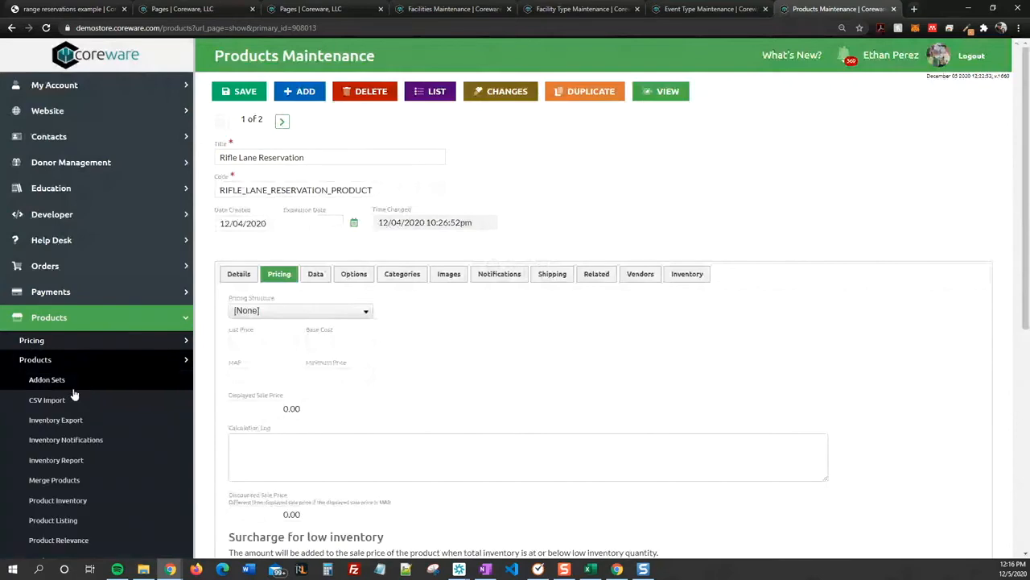
{"action": "scroll", "coordinate": [67, 458], "scroll_direction": "down", "scroll_amount": 2}
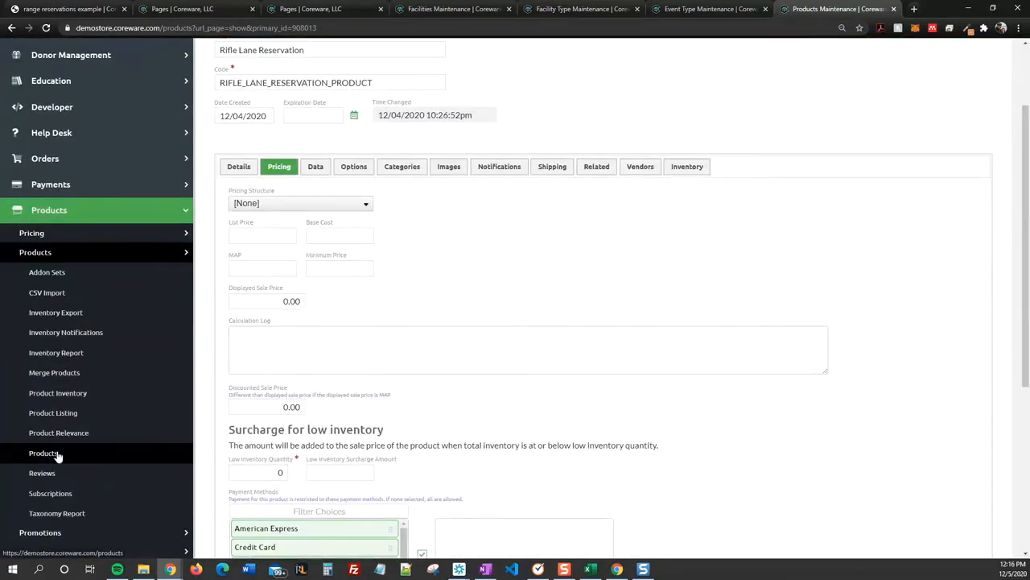
{"action": "left_click", "coordinate": [56, 454]}
{"action": "type", "text": "products"}
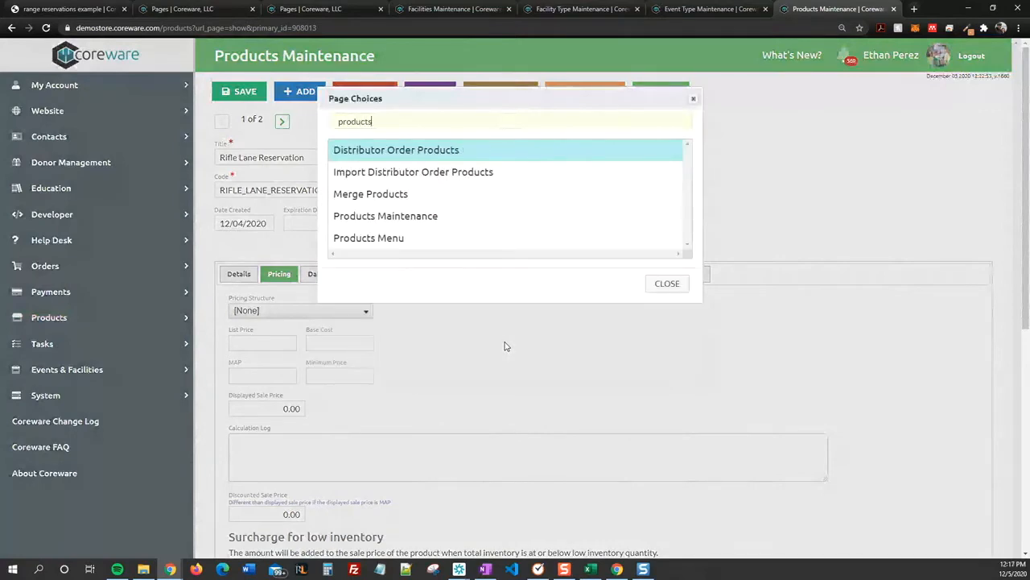
{"action": "type", "text": " main"}
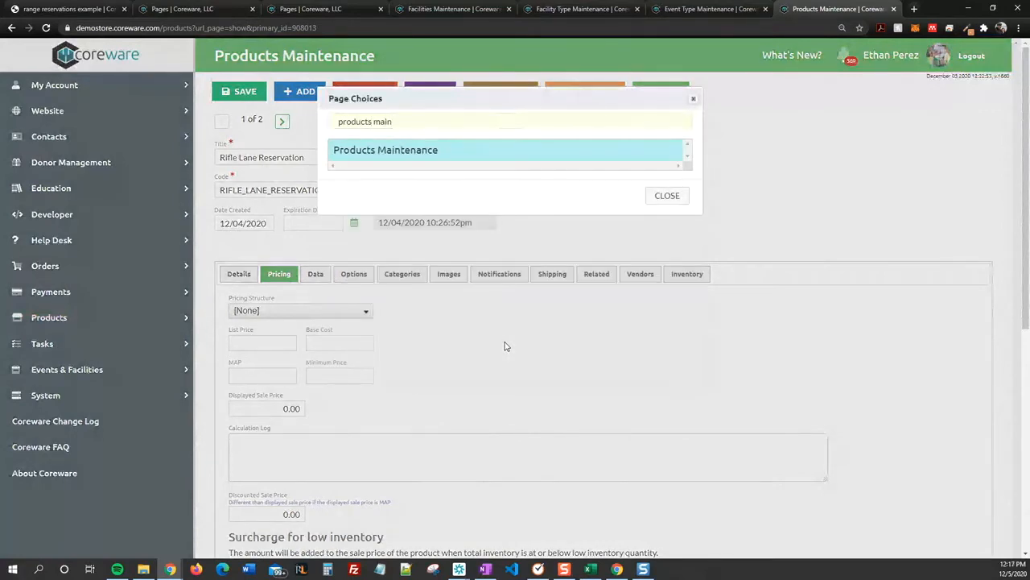
{"action": "key", "text": "Return"}
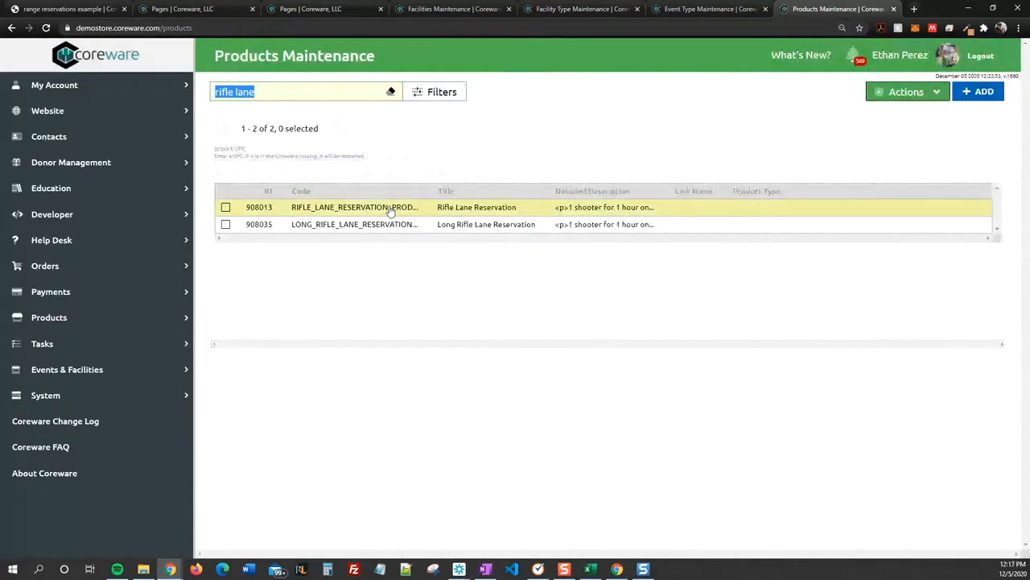
{"action": "left_click", "coordinate": [390, 208]}
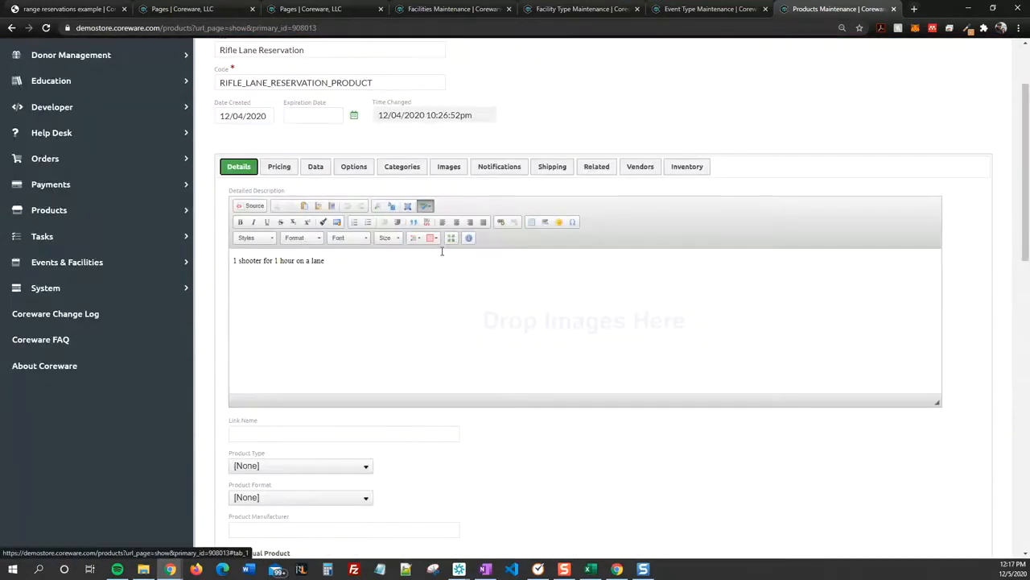
Step: Review the product details, leaving type and format unchanged, and select the '1 shooter for 1 hour on a lane' description
{"action": "scroll", "coordinate": [452, 291], "scroll_direction": "up", "scroll_amount": 1}
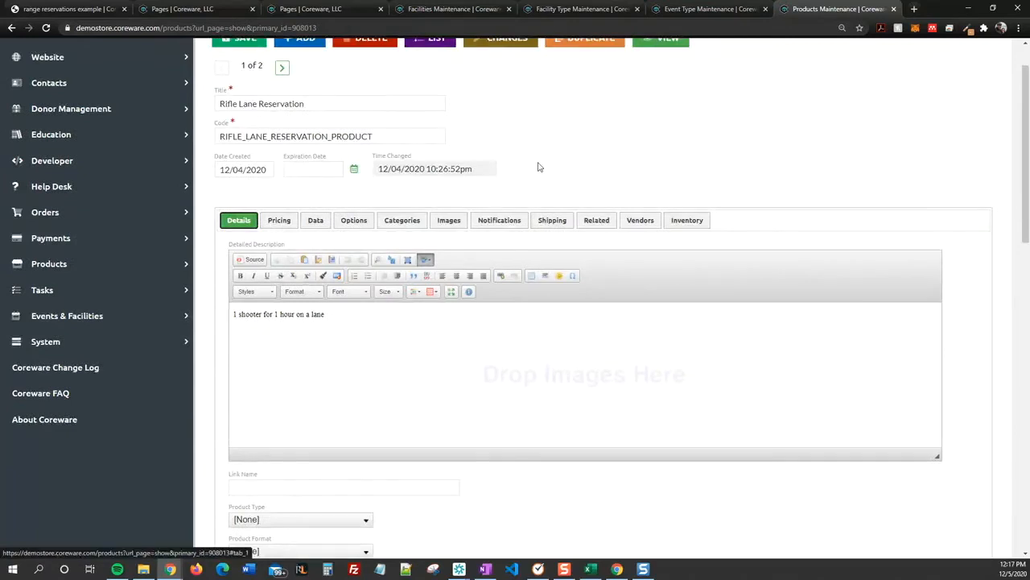
{"action": "scroll", "coordinate": [444, 327], "scroll_direction": "down", "scroll_amount": 3}
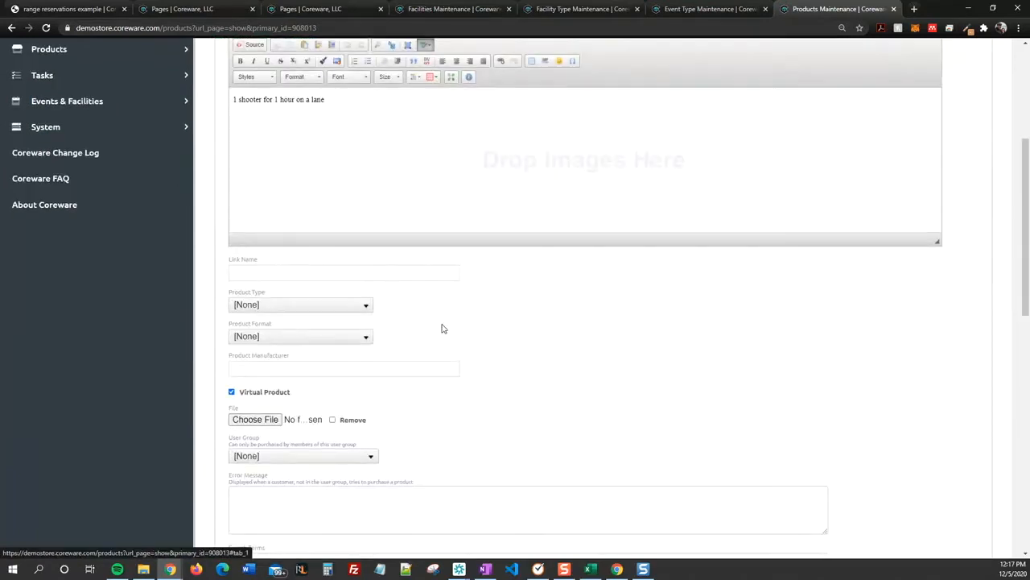
{"action": "scroll", "coordinate": [495, 294], "scroll_direction": "down", "scroll_amount": 7}
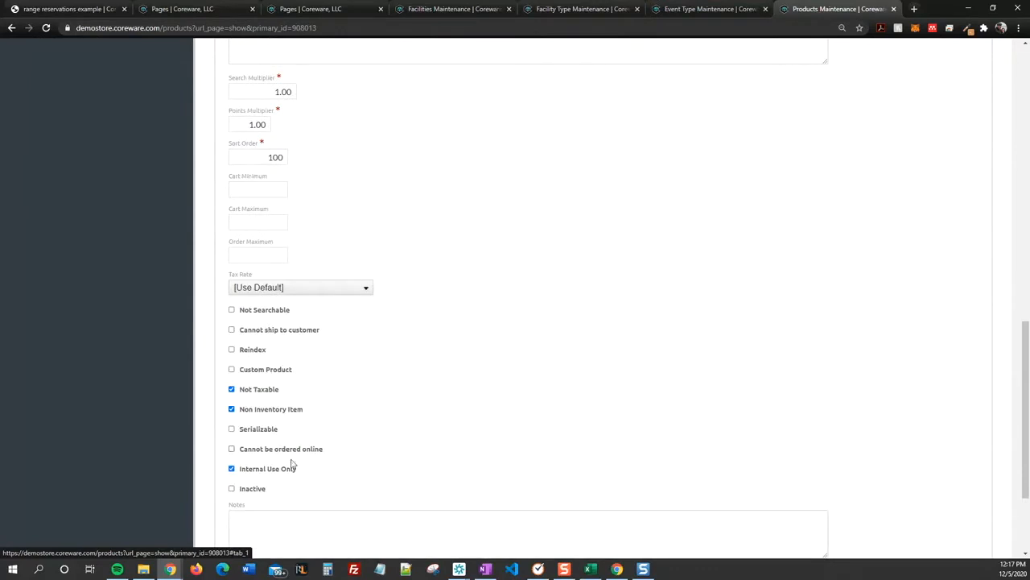
{"action": "scroll", "coordinate": [292, 477], "scroll_direction": "down", "scroll_amount": 2}
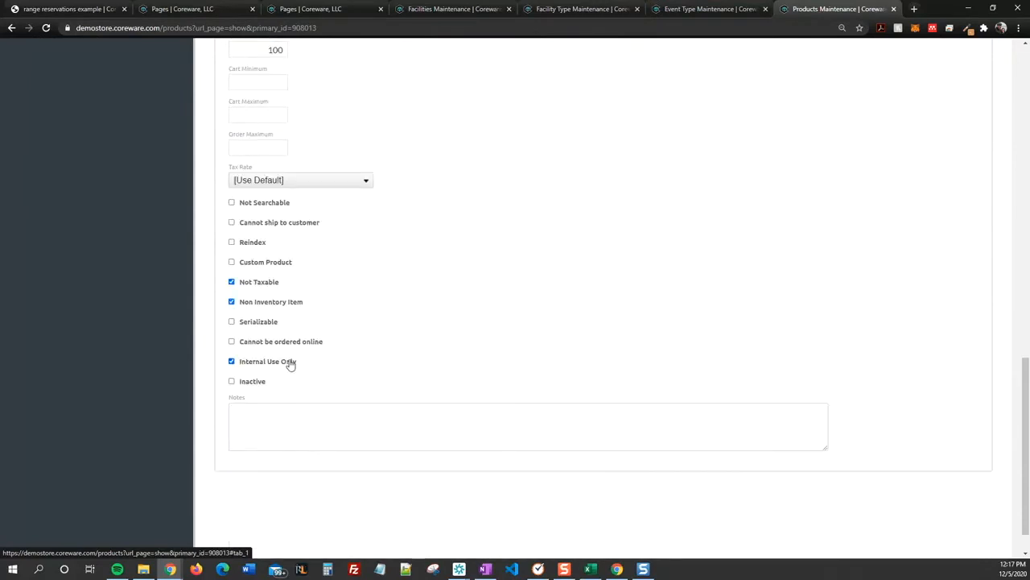
{"action": "scroll", "coordinate": [361, 368], "scroll_direction": "up", "scroll_amount": 4}
{"action": "scroll", "coordinate": [362, 370], "scroll_direction": "up", "scroll_amount": 4}
{"action": "left_click", "coordinate": [292, 253]}
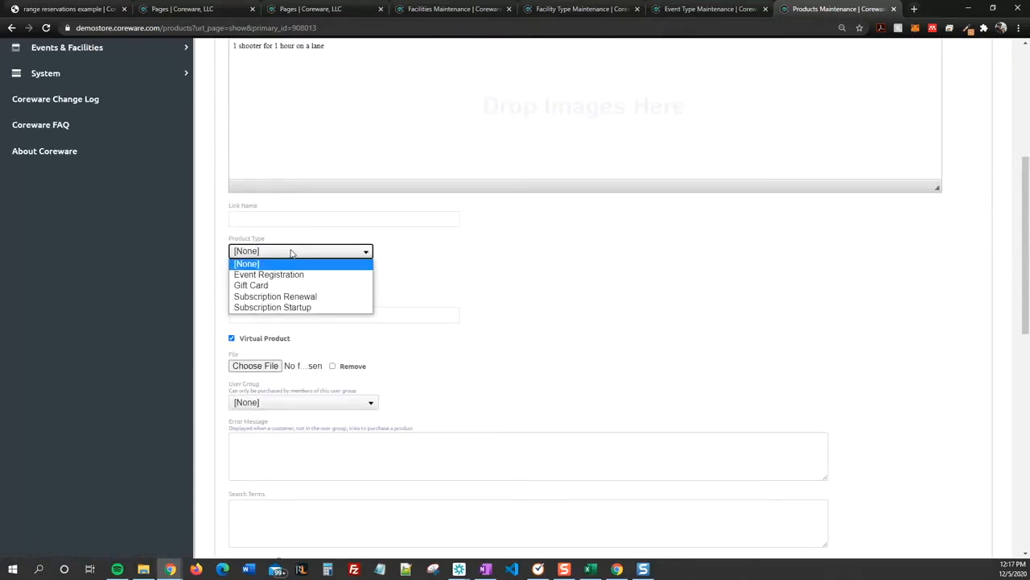
{"action": "left_click", "coordinate": [291, 252]}
{"action": "left_click", "coordinate": [288, 287]}
{"action": "left_click", "coordinate": [414, 288]}
{"action": "scroll", "coordinate": [432, 431], "scroll_direction": "up", "scroll_amount": 2}
{"action": "scroll", "coordinate": [432, 435], "scroll_direction": "up", "scroll_amount": 1}
{"action": "left_click_drag", "start_coordinate": [233, 260], "coordinate": [509, 242]}
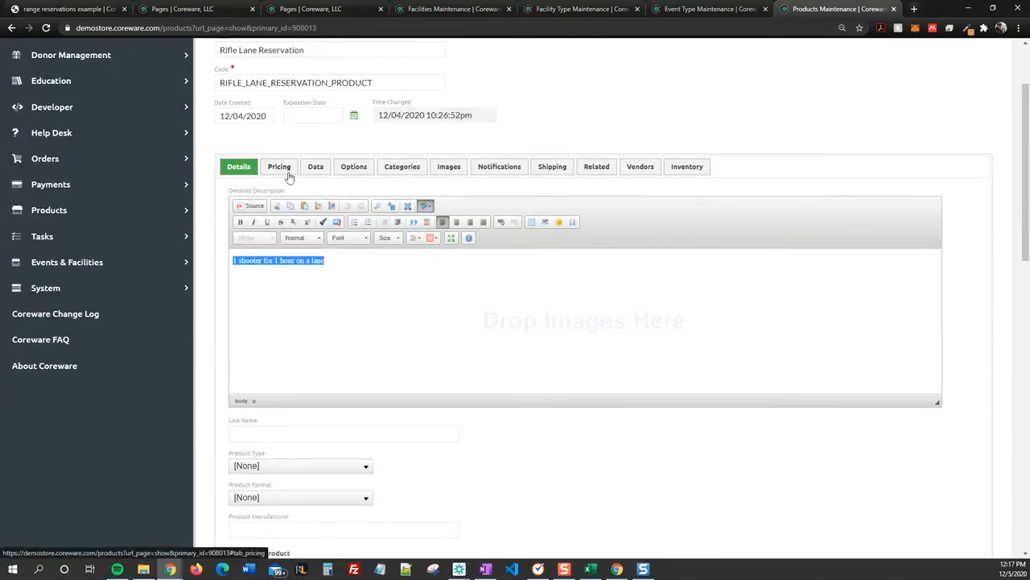
{"action": "scroll", "coordinate": [292, 248], "scroll_direction": "up", "scroll_amount": 1}
Step: On the product's pricing settings, delete the existing Member sales price row
{"action": "scroll", "coordinate": [291, 248], "scroll_direction": "up", "scroll_amount": 1}
{"action": "left_click", "coordinate": [280, 274]}
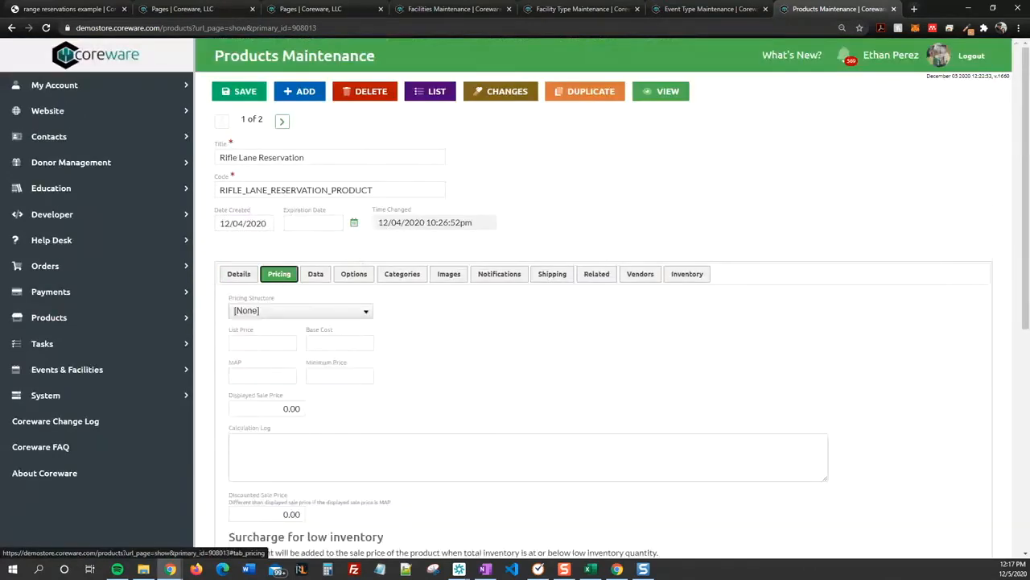
{"action": "scroll", "coordinate": [434, 312], "scroll_direction": "down", "scroll_amount": 3}
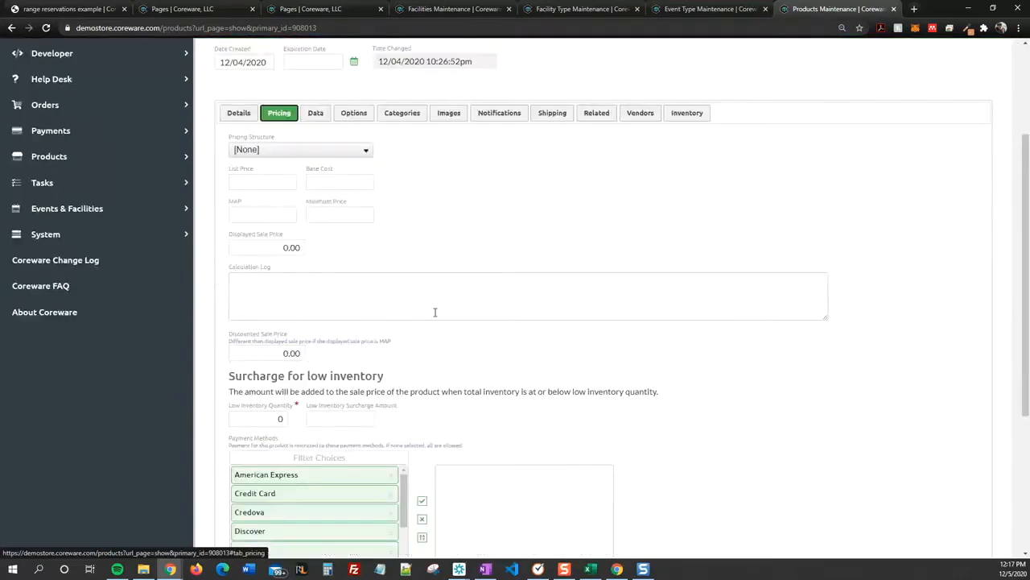
{"action": "scroll", "coordinate": [434, 313], "scroll_direction": "down", "scroll_amount": 4}
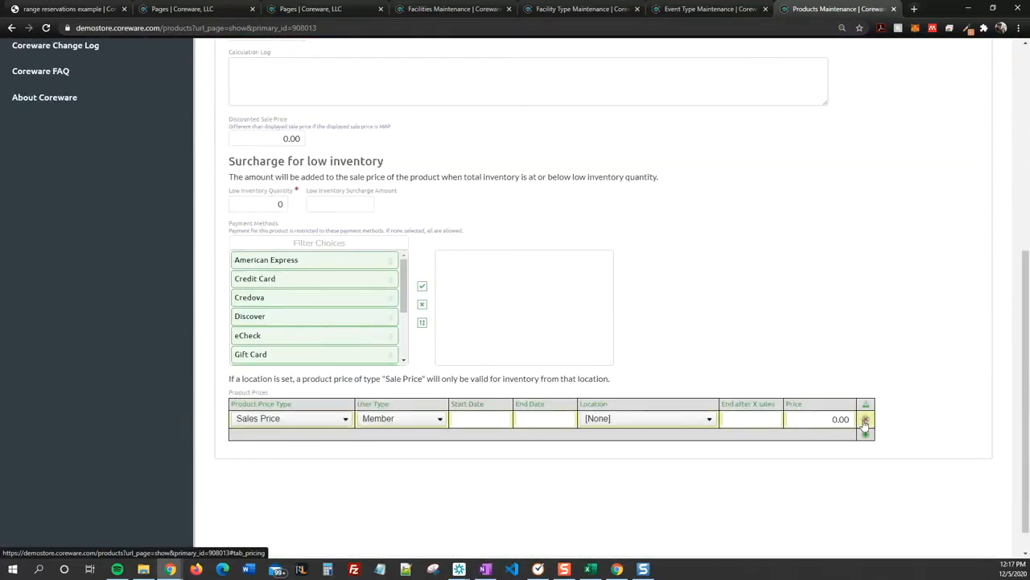
{"action": "left_click", "coordinate": [865, 421]}
Step: Add a Sales Price row for user type Member at 0.00 and save the product
{"action": "left_click", "coordinate": [523, 420]}
{"action": "left_click", "coordinate": [292, 419]}
{"action": "left_click", "coordinate": [274, 442]}
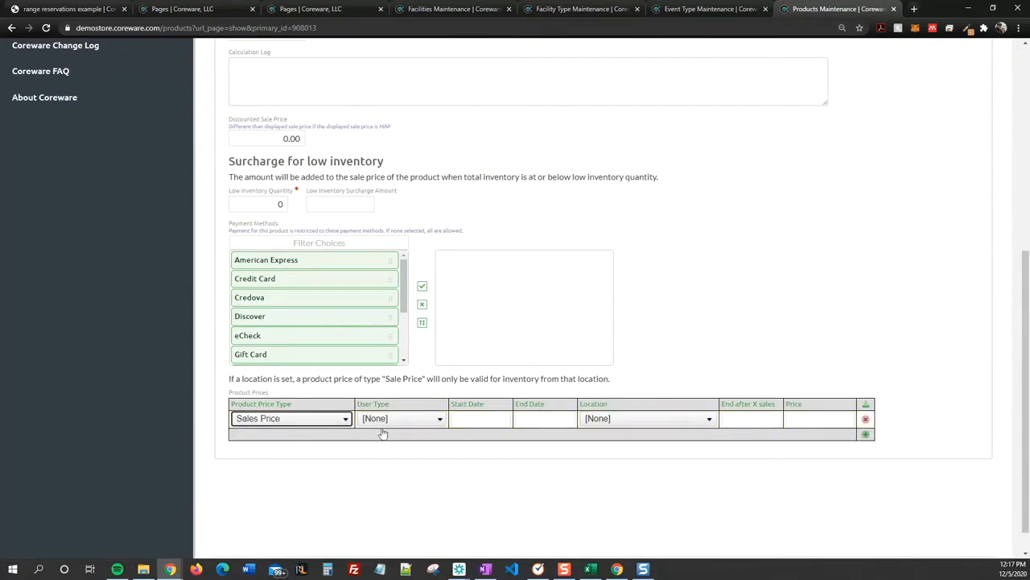
{"action": "left_click", "coordinate": [416, 419]}
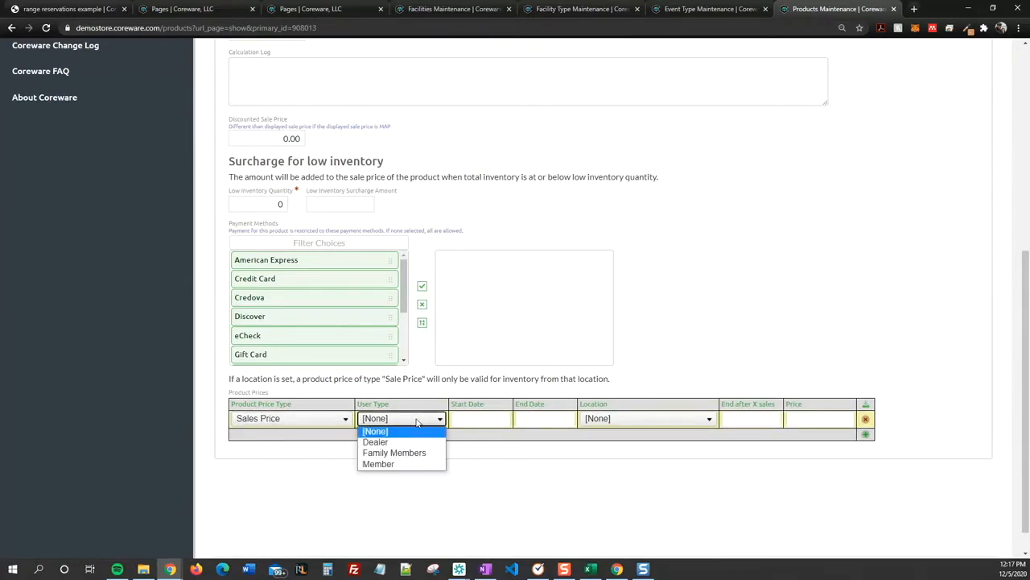
{"action": "left_click", "coordinate": [391, 466]}
{"action": "left_click", "coordinate": [810, 423]}
{"action": "type", "text": "0.00"}
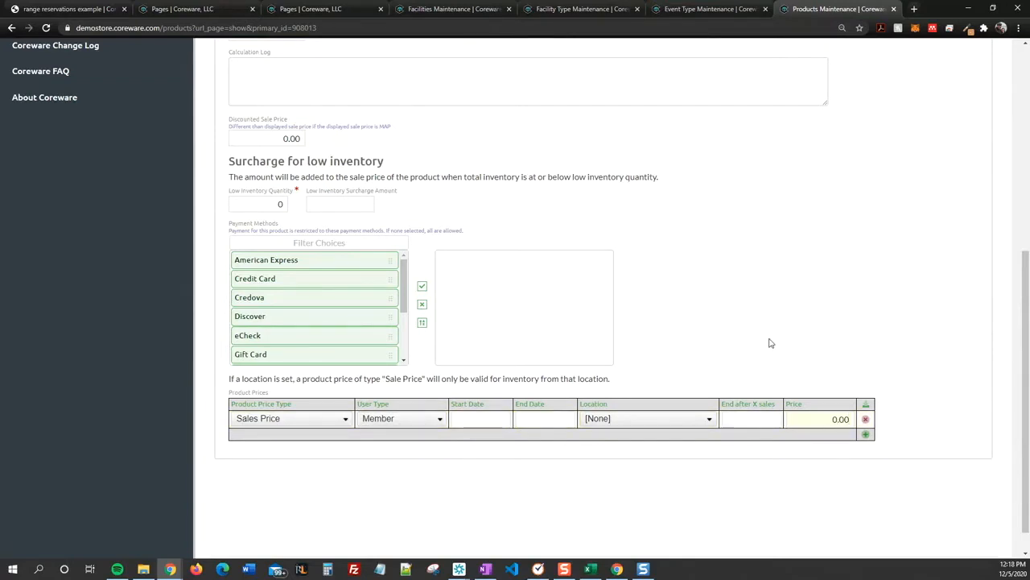
{"action": "scroll", "coordinate": [770, 342], "scroll_direction": "up", "scroll_amount": 1}
{"action": "scroll", "coordinate": [761, 344], "scroll_direction": "up", "scroll_amount": 1}
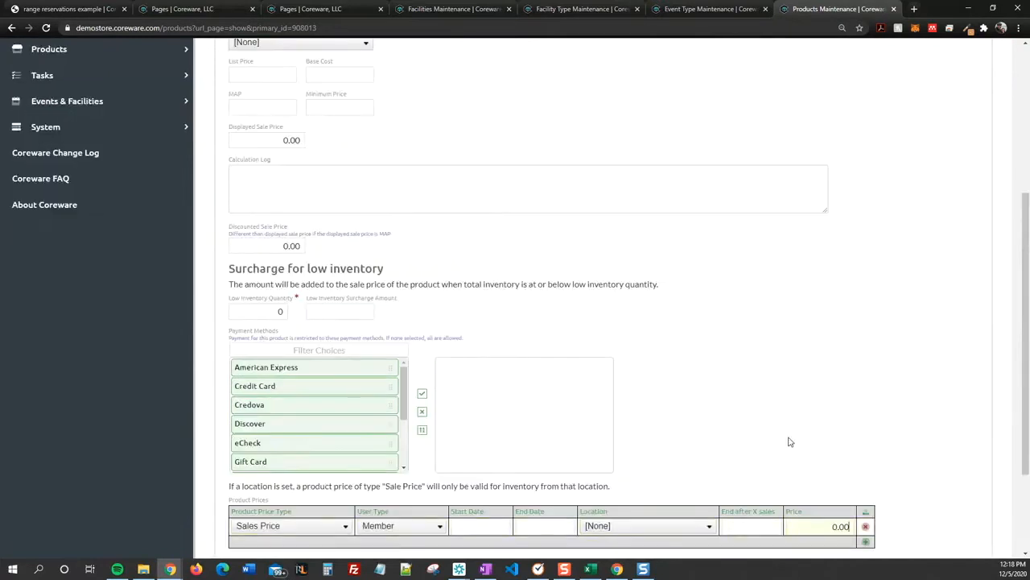
{"action": "scroll", "coordinate": [765, 427], "scroll_direction": "up", "scroll_amount": 3}
{"action": "left_click", "coordinate": [256, 91]}
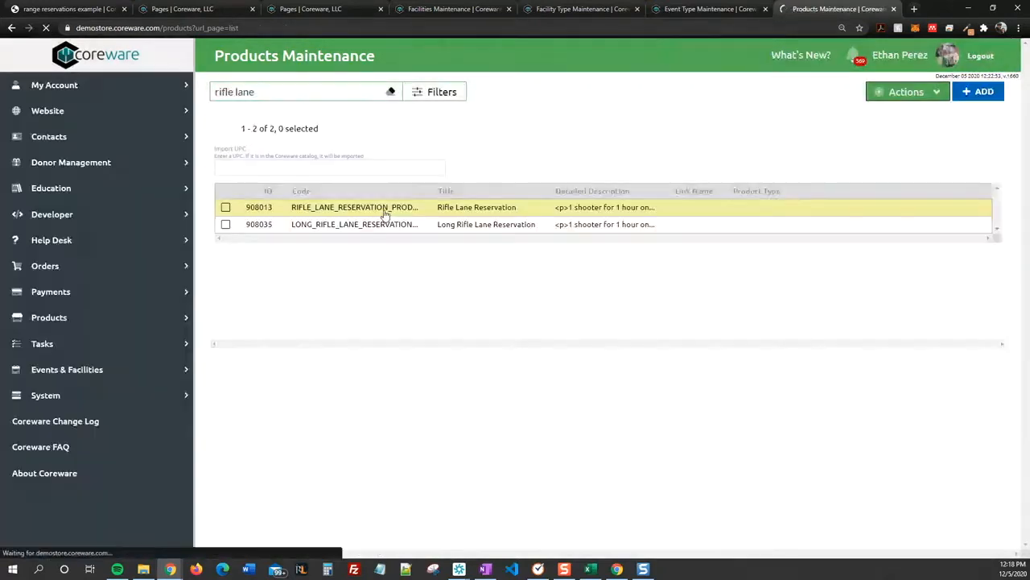
Step: Reopen the saved product and copy its code
{"action": "left_click", "coordinate": [385, 214]}
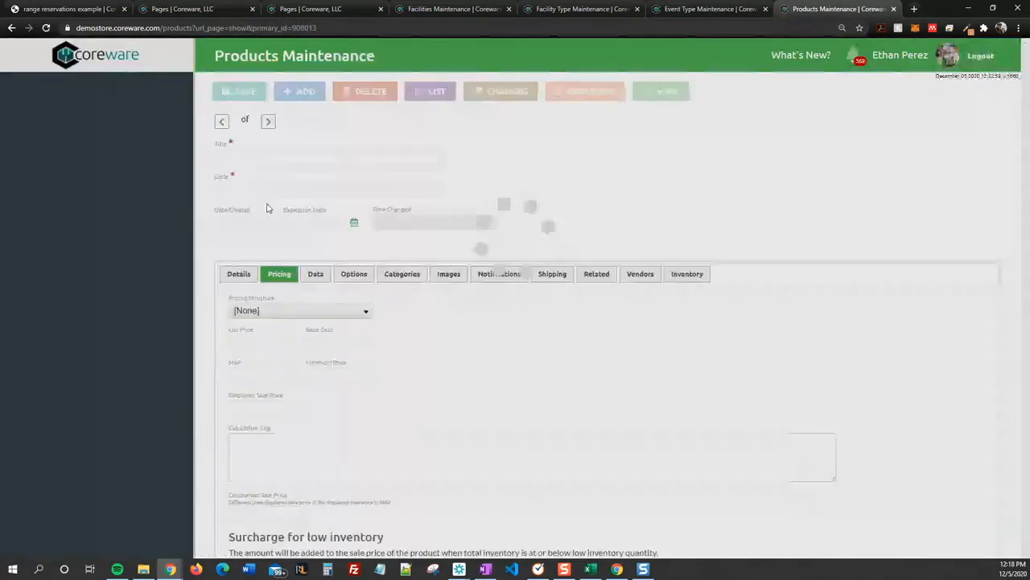
{"action": "right_click", "coordinate": [309, 191]}
{"action": "left_click", "coordinate": [546, 165]}
{"action": "left_click_drag", "start_coordinate": [379, 189], "coordinate": [219, 190]}
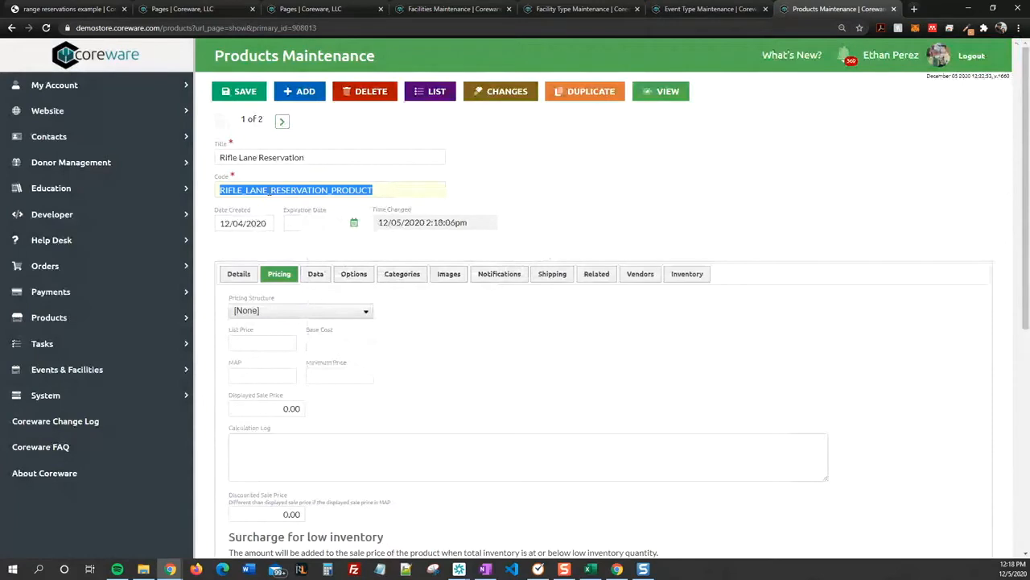
{"action": "right_click", "coordinate": [268, 191]}
{"action": "left_click", "coordinate": [295, 232]}
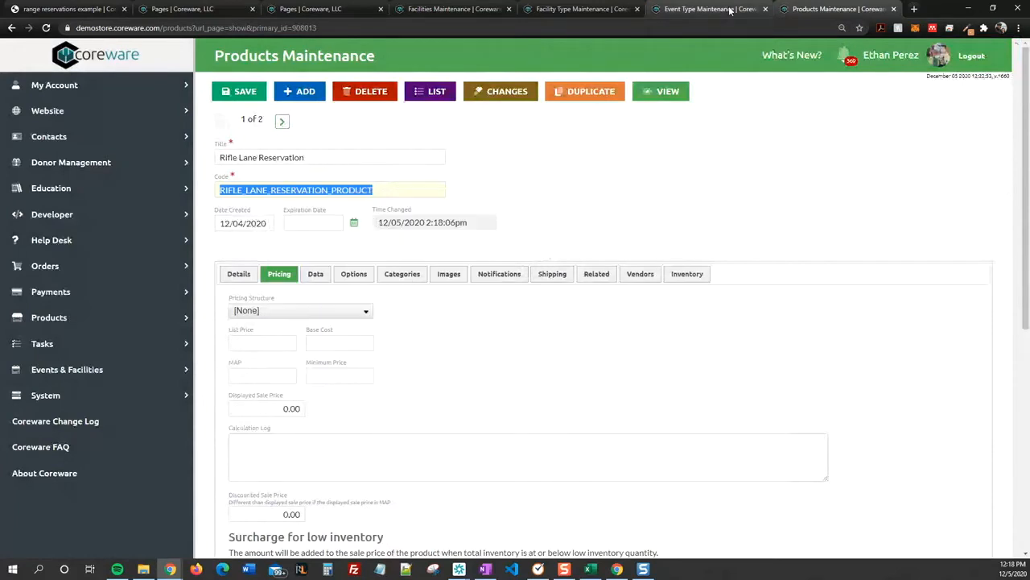
Step: Confirm the Rifle Lane Reservation event type links to RIFLE_LANE_RESERVATION_PRODUCT and click into its Detailed Description
{"action": "left_click", "coordinate": [730, 10]}
{"action": "left_click_drag", "start_coordinate": [473, 295], "coordinate": [197, 300]}
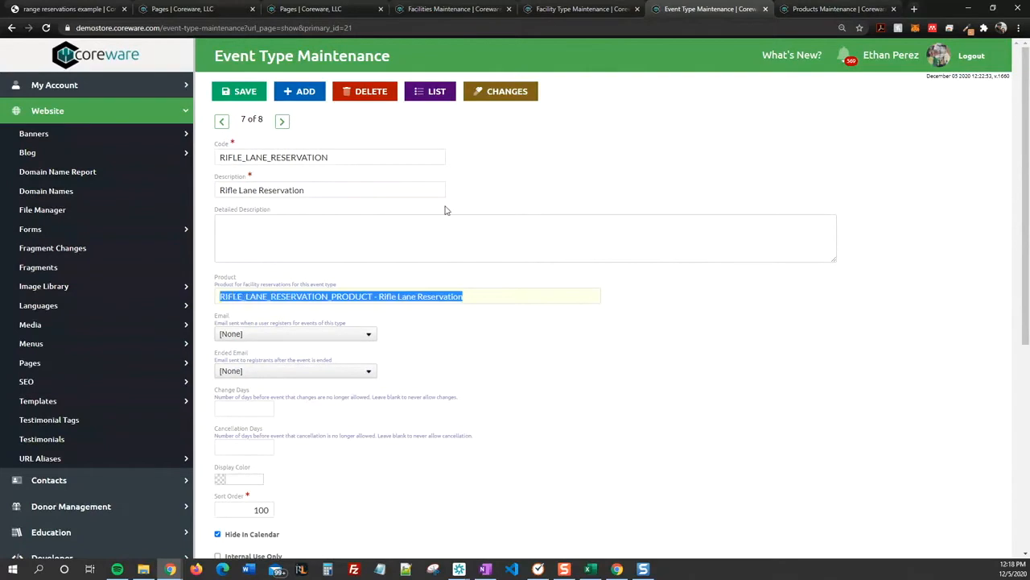
{"action": "left_click", "coordinate": [422, 173]}
{"action": "scroll", "coordinate": [534, 188], "scroll_direction": "down", "scroll_amount": 2}
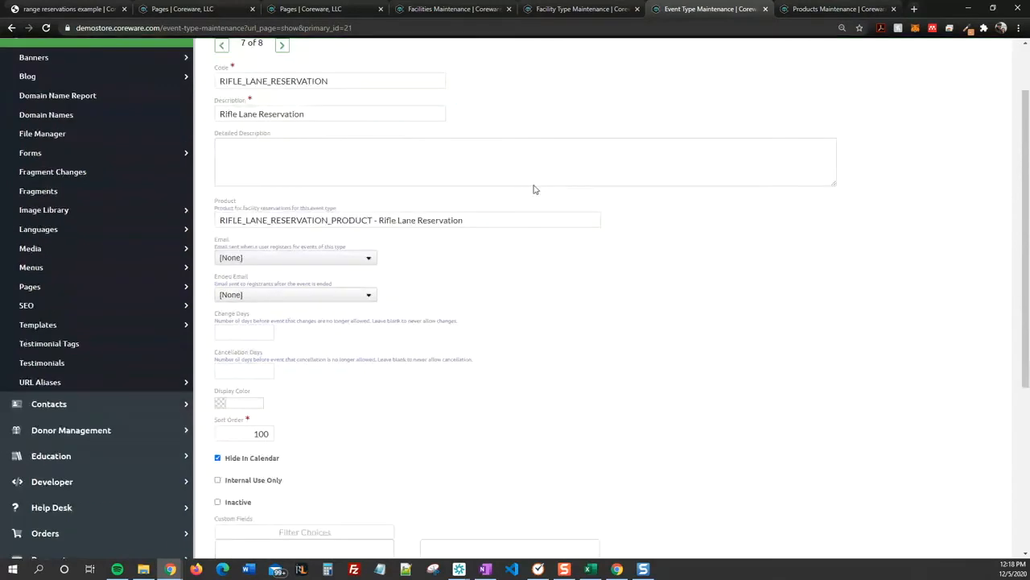
{"action": "scroll", "coordinate": [240, 483], "scroll_direction": "up", "scroll_amount": 1}
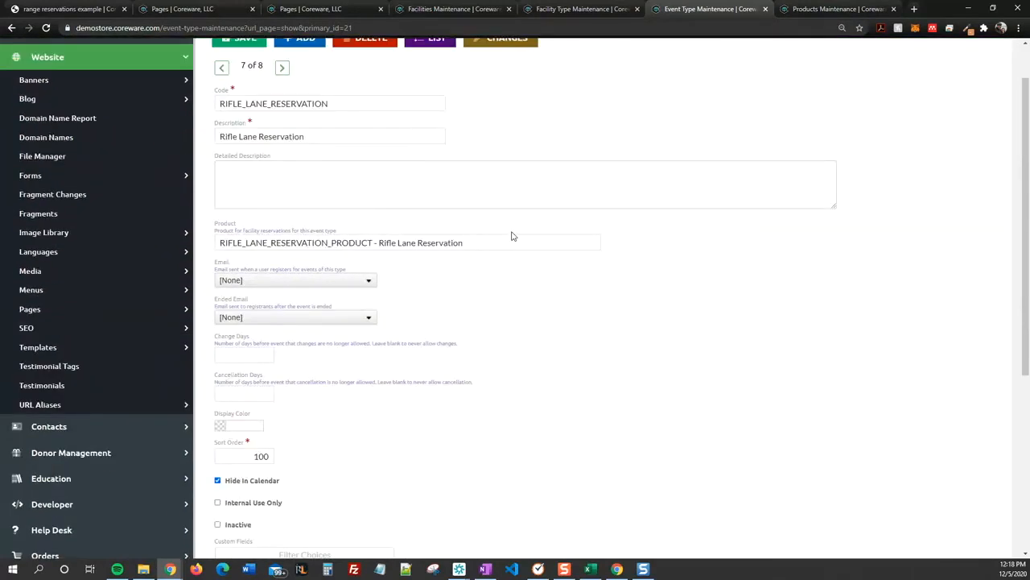
{"action": "scroll", "coordinate": [534, 156], "scroll_direction": "up", "scroll_amount": 1}
{"action": "scroll", "coordinate": [560, 107], "scroll_direction": "down", "scroll_amount": 1}
{"action": "left_click", "coordinate": [572, 153]}
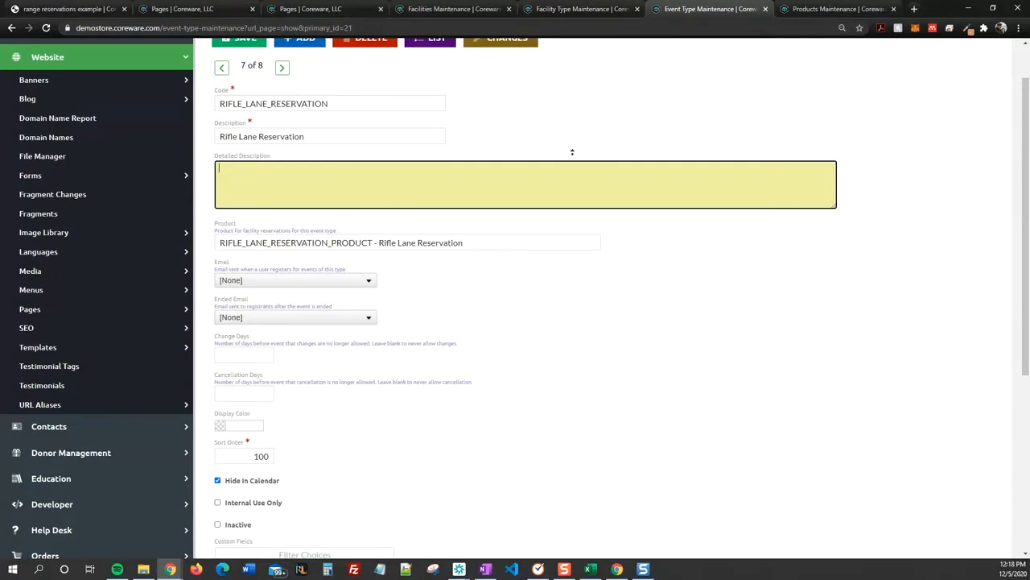
{"action": "scroll", "coordinate": [572, 136], "scroll_direction": "up", "scroll_amount": 1}
{"action": "scroll", "coordinate": [572, 150], "scroll_direction": "up", "scroll_amount": 1}
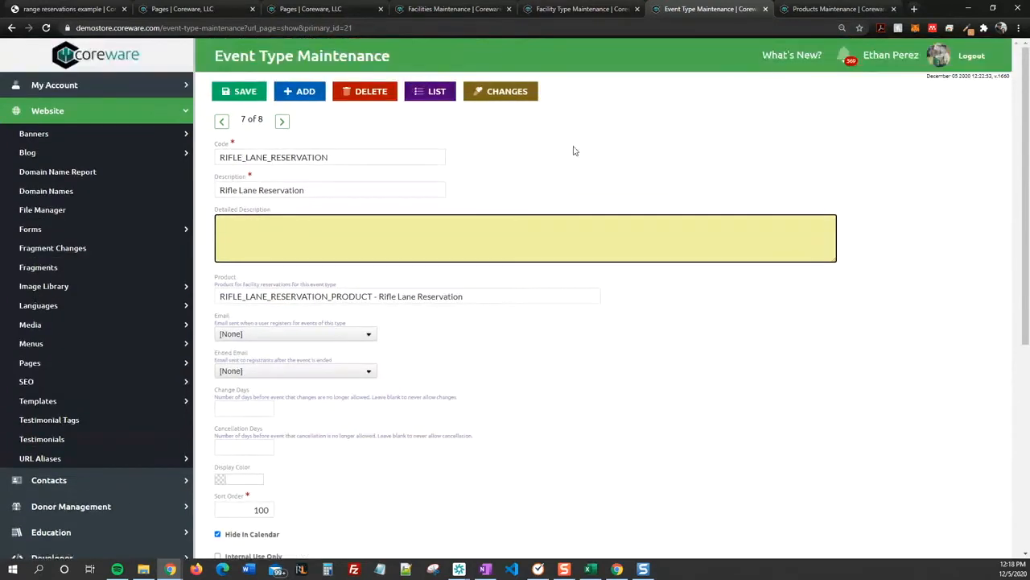
{"action": "left_click", "coordinate": [546, 10]}
Step: Review the rifle lane EXAMPLE page's details settings, then reload the range reservations example page
{"action": "left_click", "coordinate": [306, 9]}
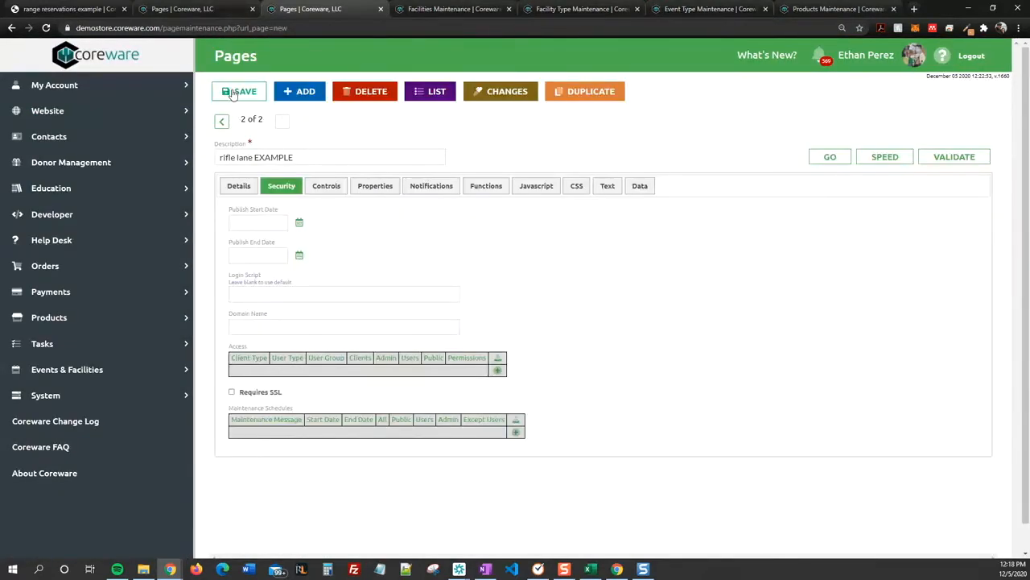
{"action": "left_click", "coordinate": [238, 185]}
{"action": "scroll", "coordinate": [492, 359], "scroll_direction": "down", "scroll_amount": 3}
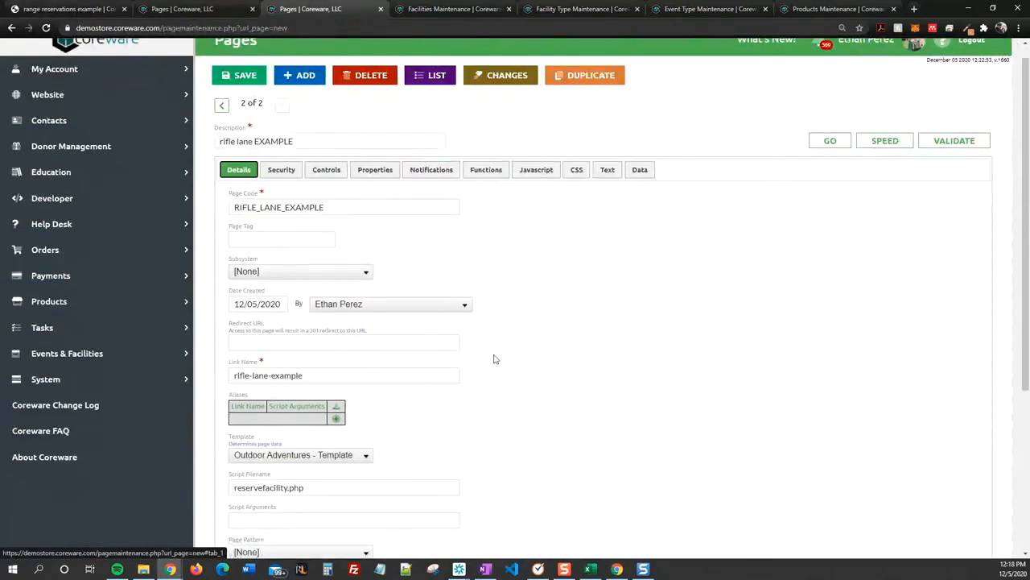
{"action": "scroll", "coordinate": [338, 330], "scroll_direction": "up", "scroll_amount": 1}
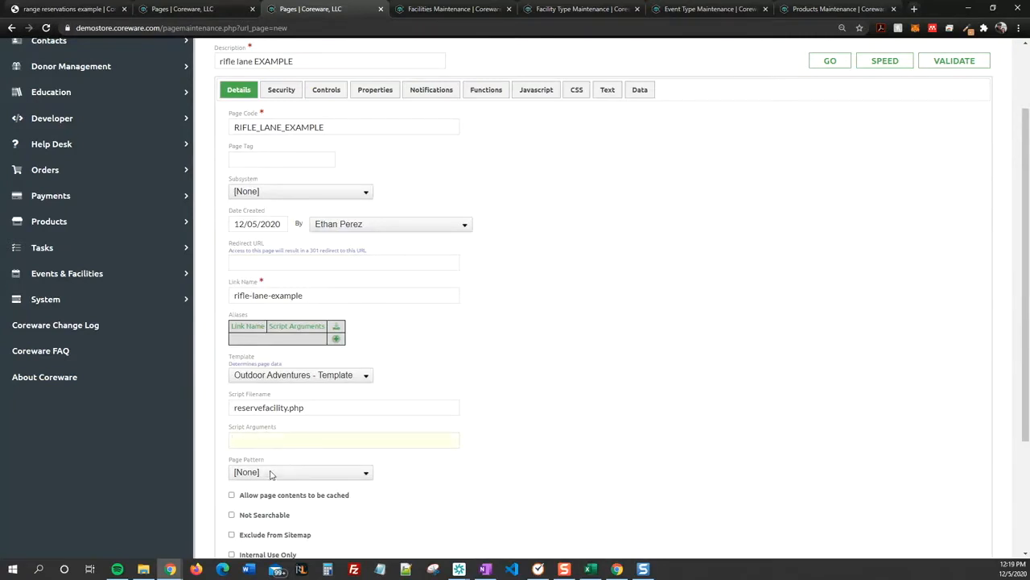
{"action": "scroll", "coordinate": [521, 276], "scroll_direction": "up", "scroll_amount": 2}
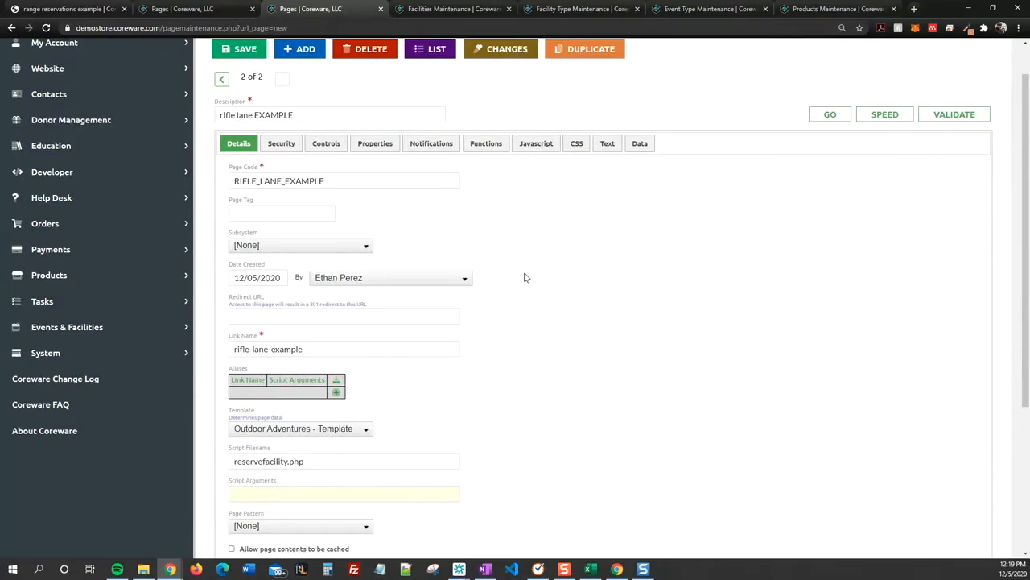
{"action": "scroll", "coordinate": [526, 277], "scroll_direction": "up", "scroll_amount": 1}
{"action": "left_click", "coordinate": [66, 9]}
{"action": "key", "text": "F5"}
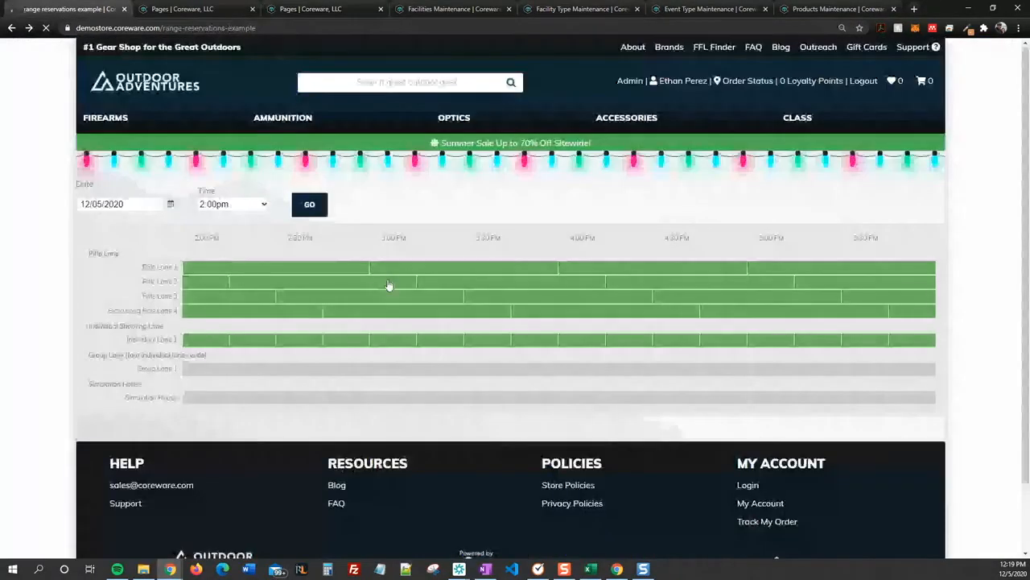
Step: Open a rifle lane slot's booking form and review its facility cost message
{"action": "left_click", "coordinate": [389, 285]}
{"action": "scroll", "coordinate": [382, 274], "scroll_direction": "down", "scroll_amount": 2}
{"action": "left_click_drag", "start_coordinate": [87, 333], "coordinate": [206, 332]}
{"action": "left_click", "coordinate": [218, 331]}
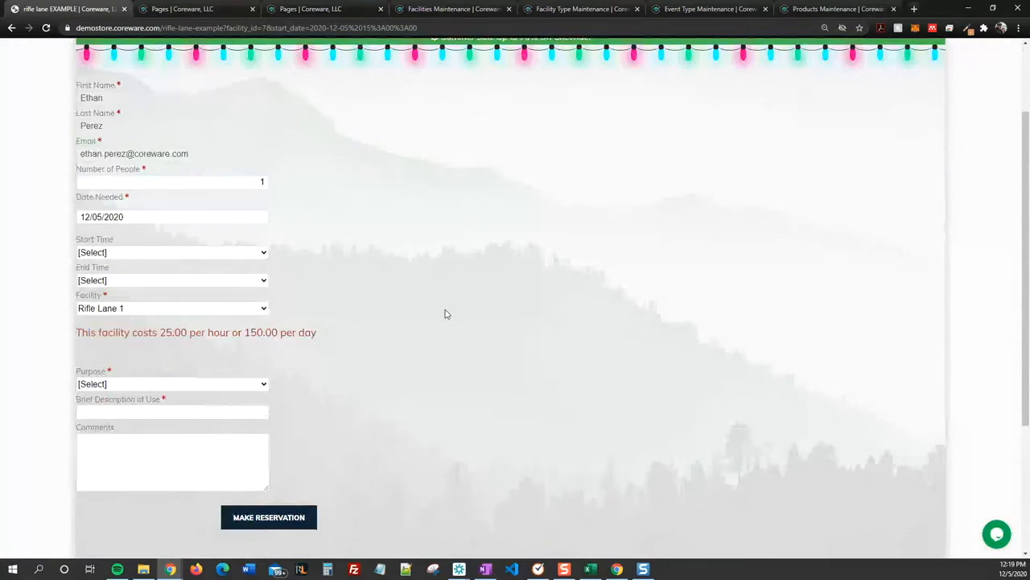
{"action": "scroll", "coordinate": [448, 313], "scroll_direction": "up", "scroll_amount": 1}
{"action": "scroll", "coordinate": [417, 322], "scroll_direction": "up", "scroll_amount": 1}
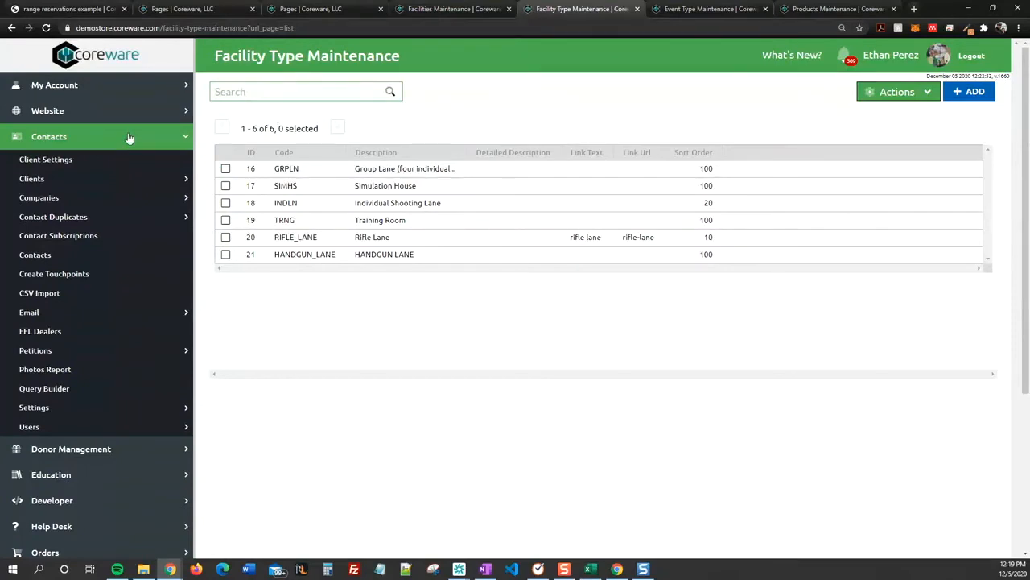
Step: Confirm the user record's User Type is Member, then return to the 12/05/2020 reservations grid
{"action": "left_click", "coordinate": [64, 427]}
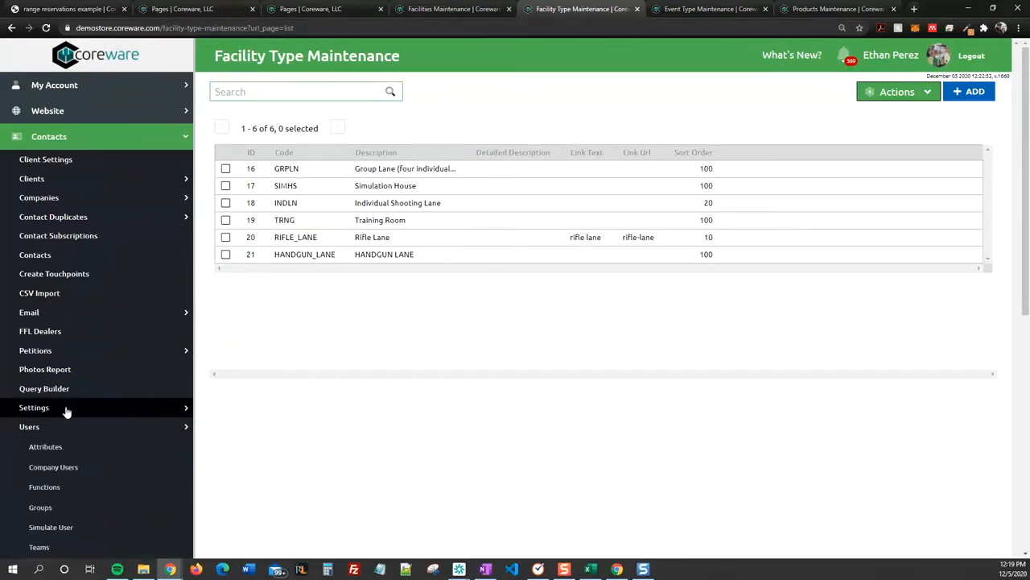
{"action": "scroll", "coordinate": [70, 409], "scroll_direction": "down", "scroll_amount": 5}
{"action": "left_click", "coordinate": [62, 488]}
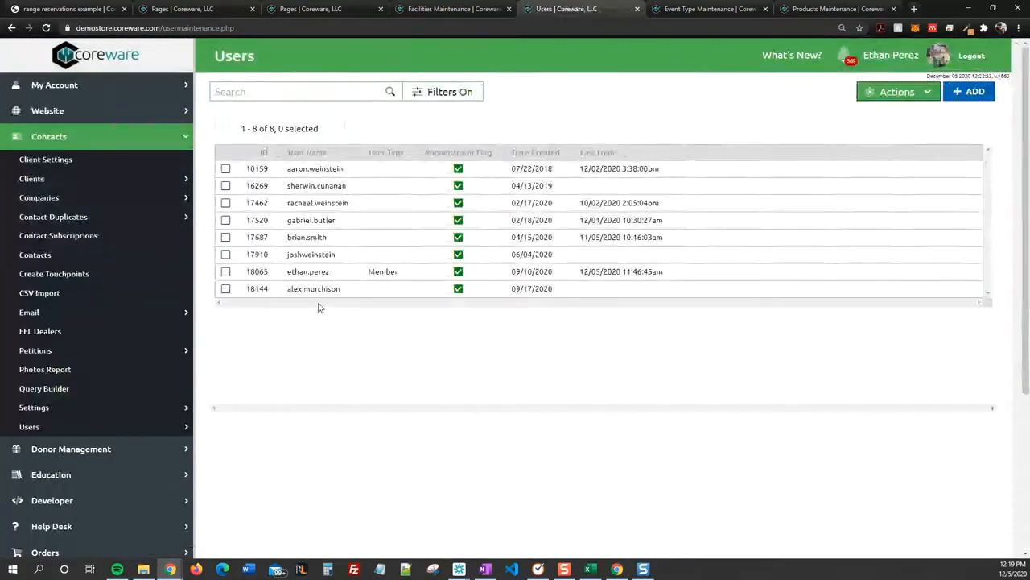
{"action": "left_click", "coordinate": [290, 269]}
{"action": "scroll", "coordinate": [293, 328], "scroll_direction": "down", "scroll_amount": 2}
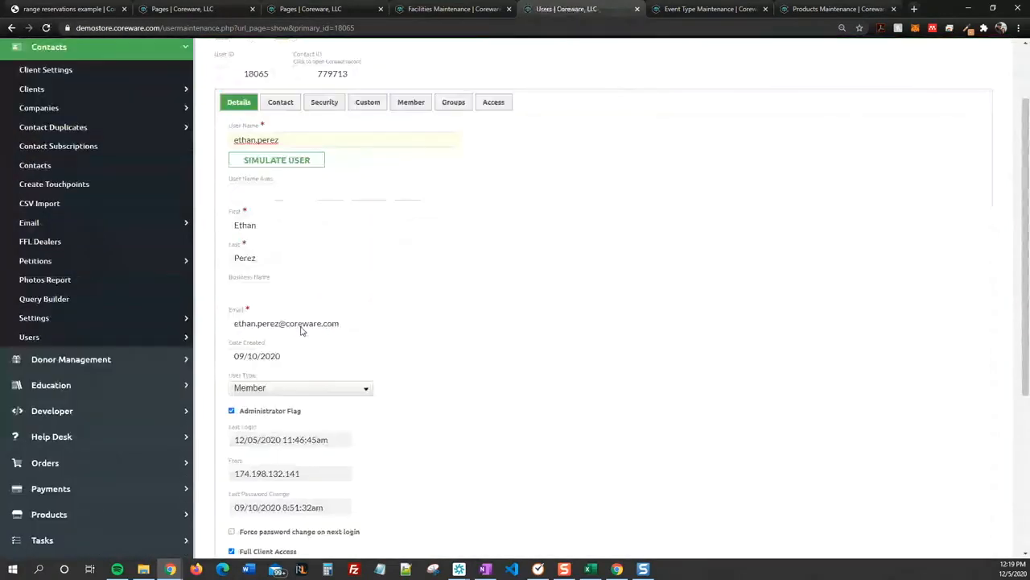
{"action": "scroll", "coordinate": [307, 360], "scroll_direction": "down", "scroll_amount": 1}
{"action": "left_click", "coordinate": [269, 319]}
{"action": "left_click", "coordinate": [312, 318]}
{"action": "scroll", "coordinate": [452, 366], "scroll_direction": "up", "scroll_amount": 1}
{"action": "left_click", "coordinate": [84, 10]}
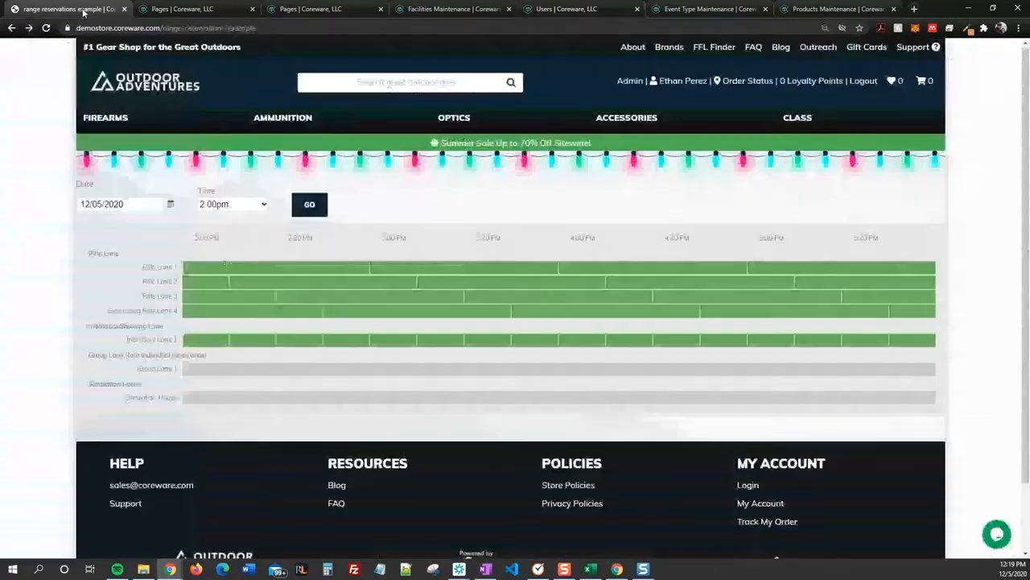
Step: Open the rifle lane booking form and set its Purpose to Rifle Lane Reservation
{"action": "left_click", "coordinate": [171, 9]}
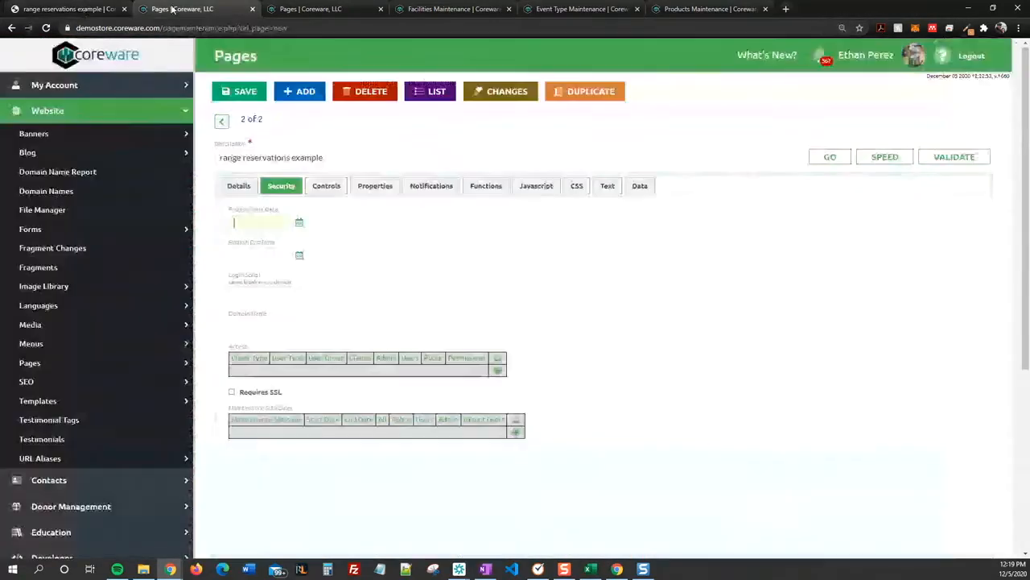
{"action": "left_click", "coordinate": [73, 9]}
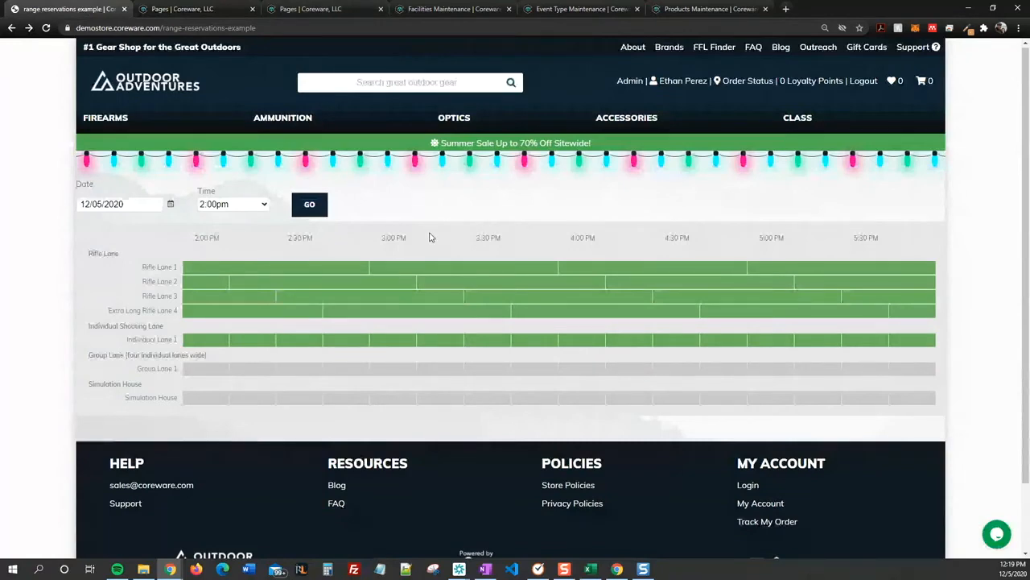
{"action": "left_click", "coordinate": [181, 8]}
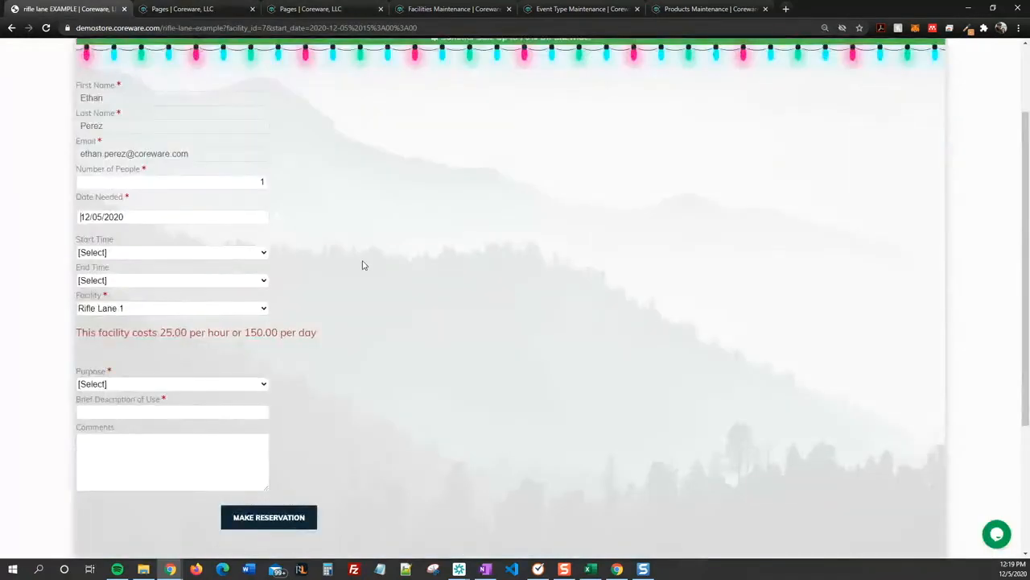
{"action": "left_click", "coordinate": [154, 386]}
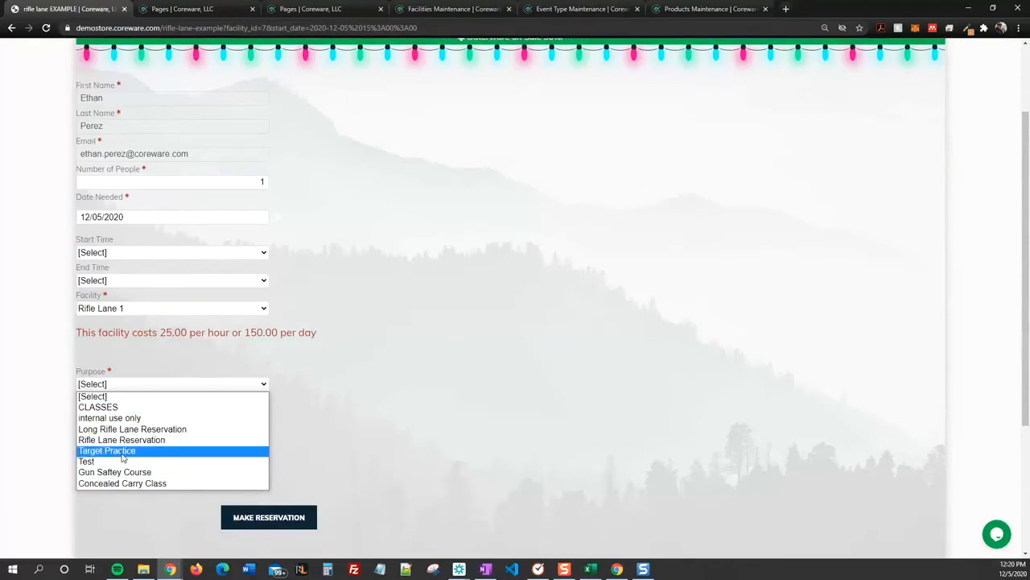
{"action": "left_click", "coordinate": [123, 441]}
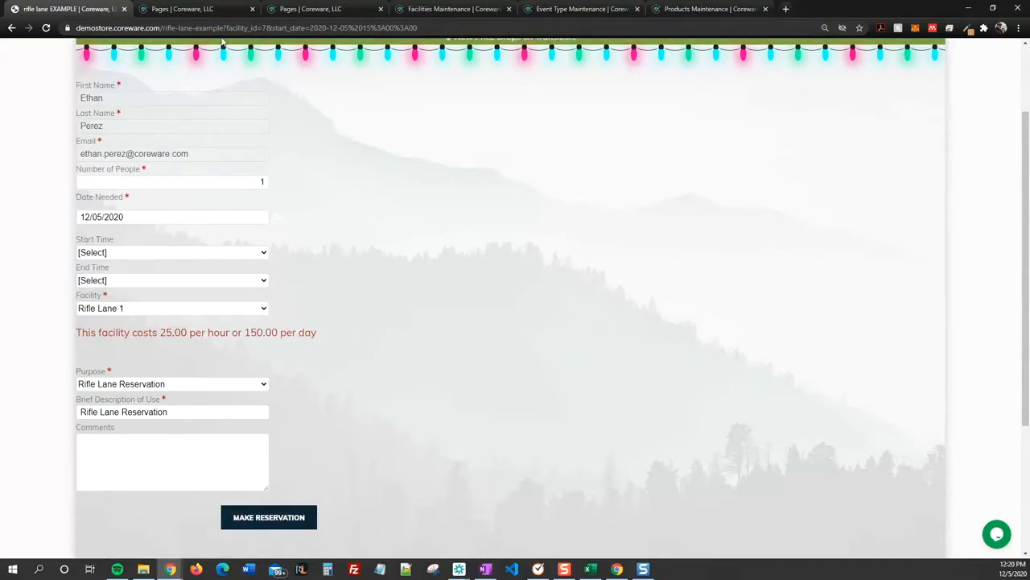
{"action": "left_click", "coordinate": [310, 10]}
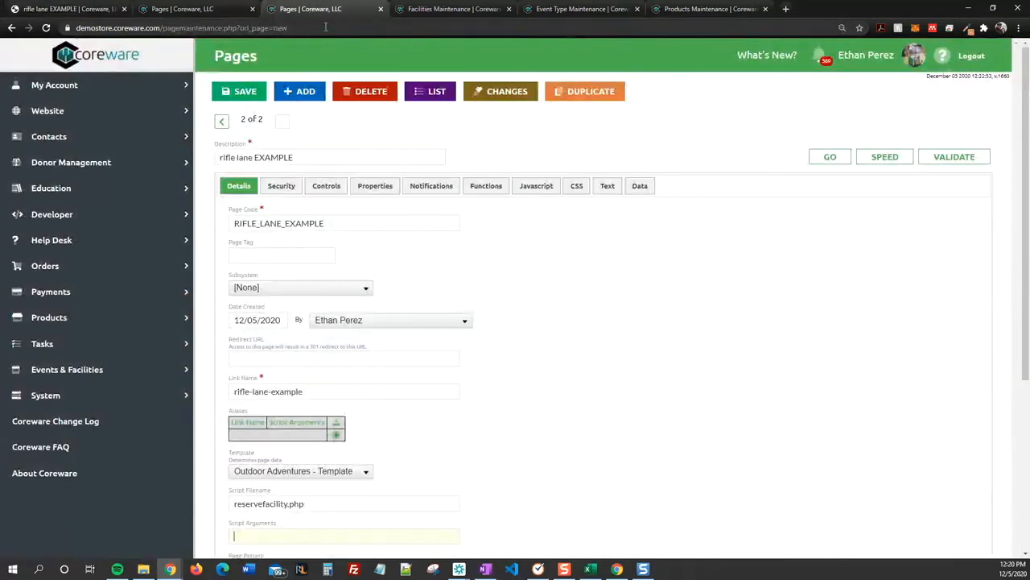
Step: Enter facility_type= in the rifle lane page's Script Arguments field
{"action": "scroll", "coordinate": [290, 372], "scroll_direction": "down", "scroll_amount": 2}
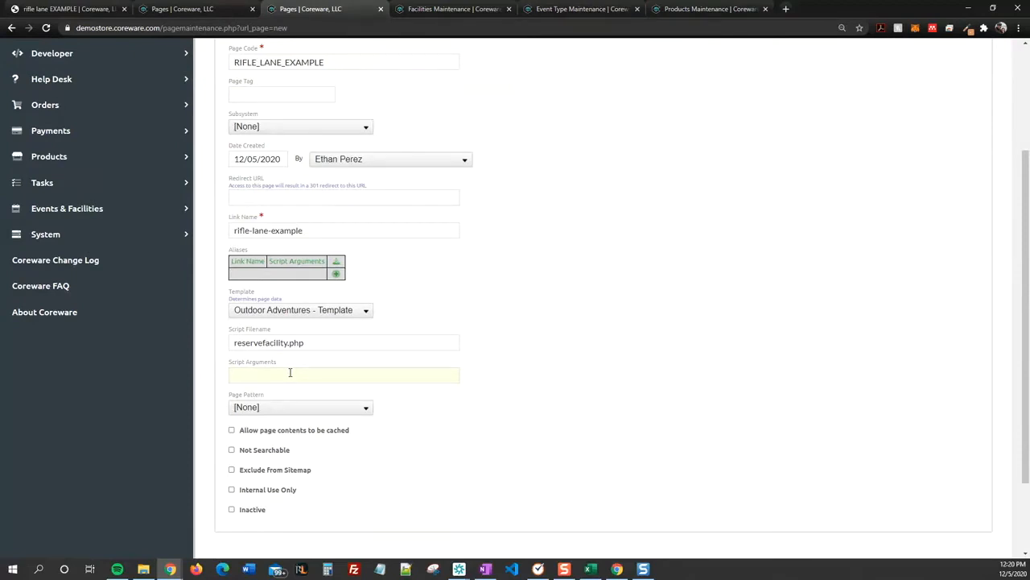
{"action": "type", "text": "facility_type=R"}
{"action": "key", "text": "BackSpace"}
Step: Look up the RIFLE_LANE code in the Facility Types list
{"action": "left_click", "coordinate": [682, 9]}
{"action": "left_click", "coordinate": [88, 370]}
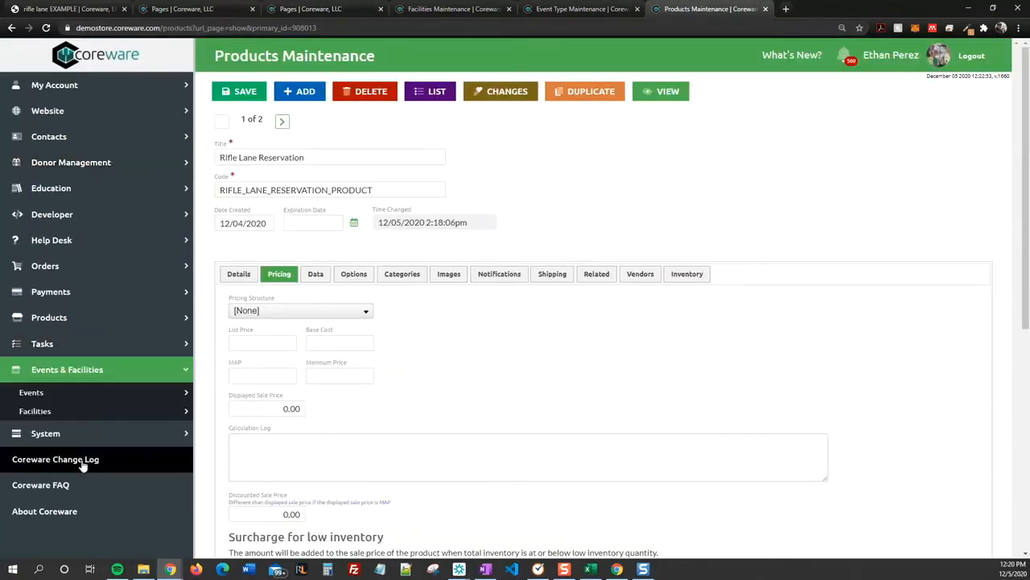
{"action": "left_click", "coordinate": [92, 413]}
{"action": "scroll", "coordinate": [79, 528], "scroll_direction": "down", "scroll_amount": 2}
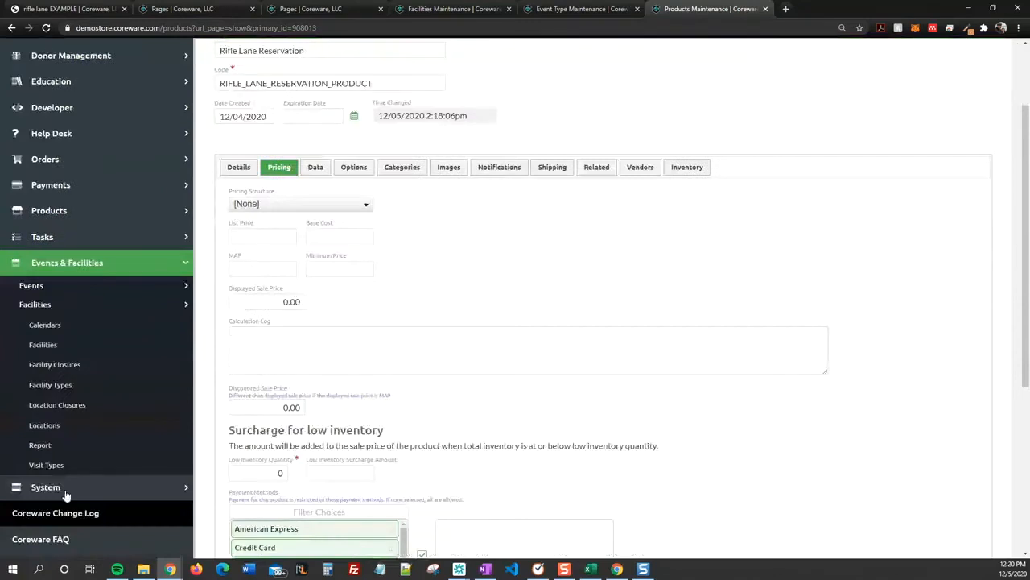
{"action": "left_click", "coordinate": [59, 386]}
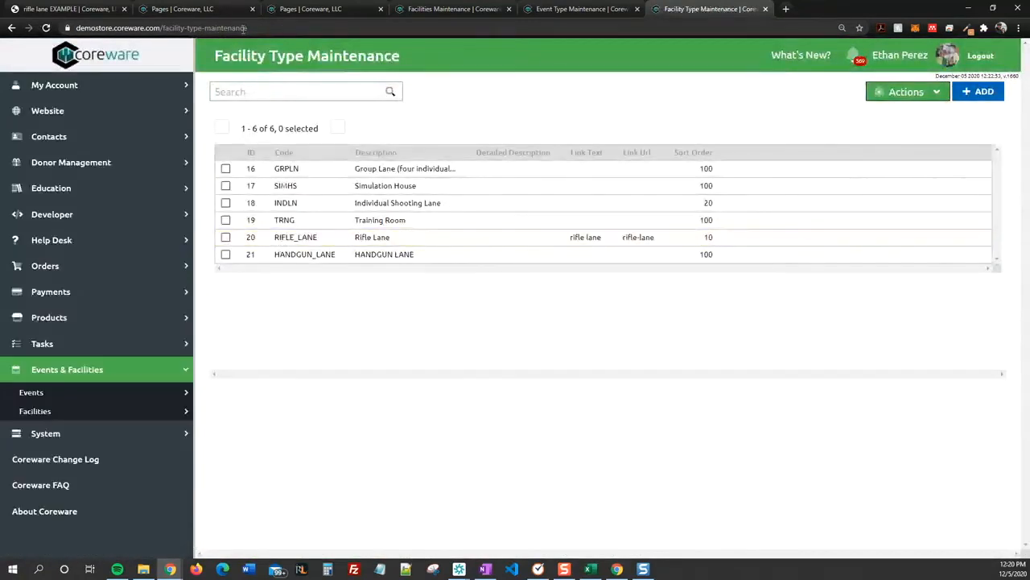
Step: Continue the arguments with RIFLE_LANE&event_type=
{"action": "left_click", "coordinate": [286, 10]}
{"action": "type", "text": "RIFLE_LANE"}
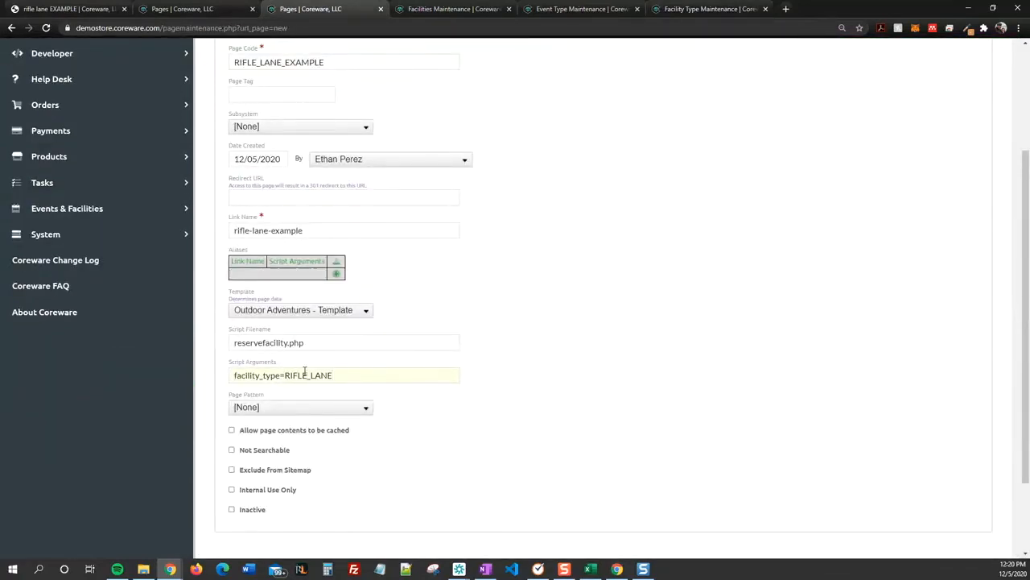
{"action": "type", "text": "&"}
{"action": "type", "text": "event_type="}
Step: Copy the RIFLE_LANE_RESERVATION code from Event Type Maintenance
{"action": "left_click", "coordinate": [568, 9]}
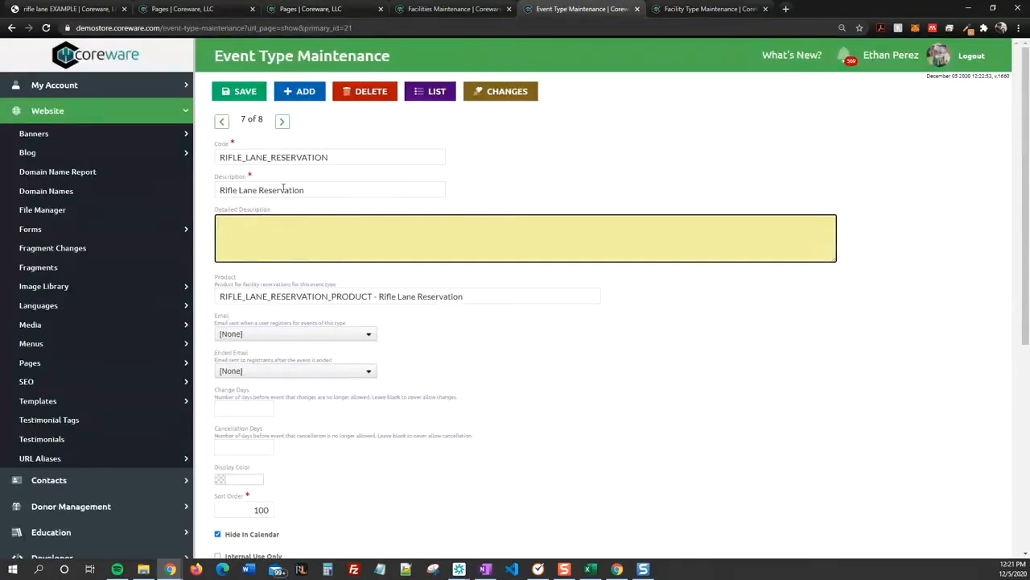
{"action": "left_click_drag", "start_coordinate": [339, 156], "coordinate": [222, 161]}
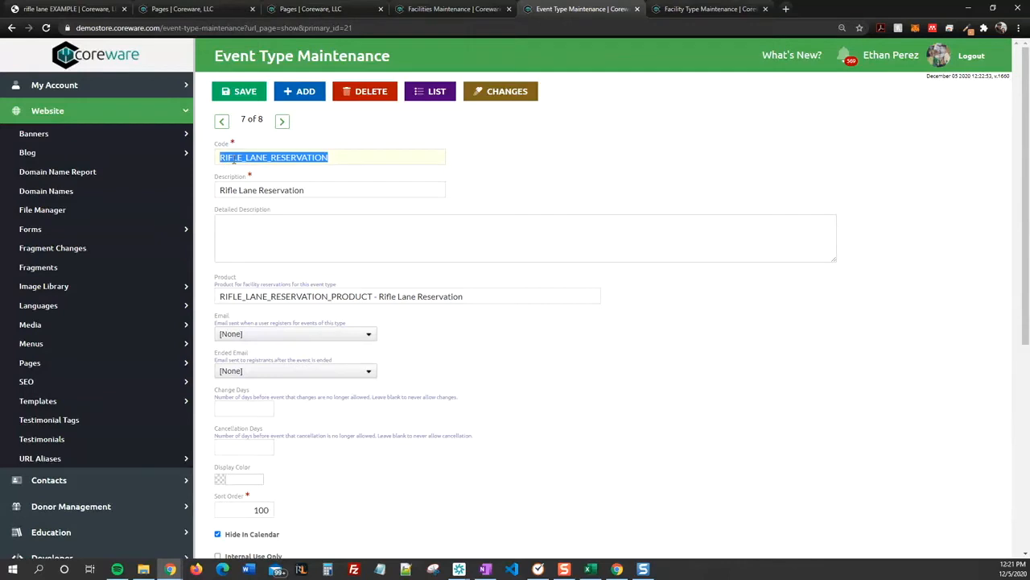
{"action": "right_click", "coordinate": [234, 161]}
{"action": "left_click", "coordinate": [327, 200]}
Step: Paste the code after event_type= and append &maximum_people=1
{"action": "left_click", "coordinate": [307, 10]}
{"action": "left_click", "coordinate": [404, 377]}
{"action": "key", "text": "ctrl+v"}
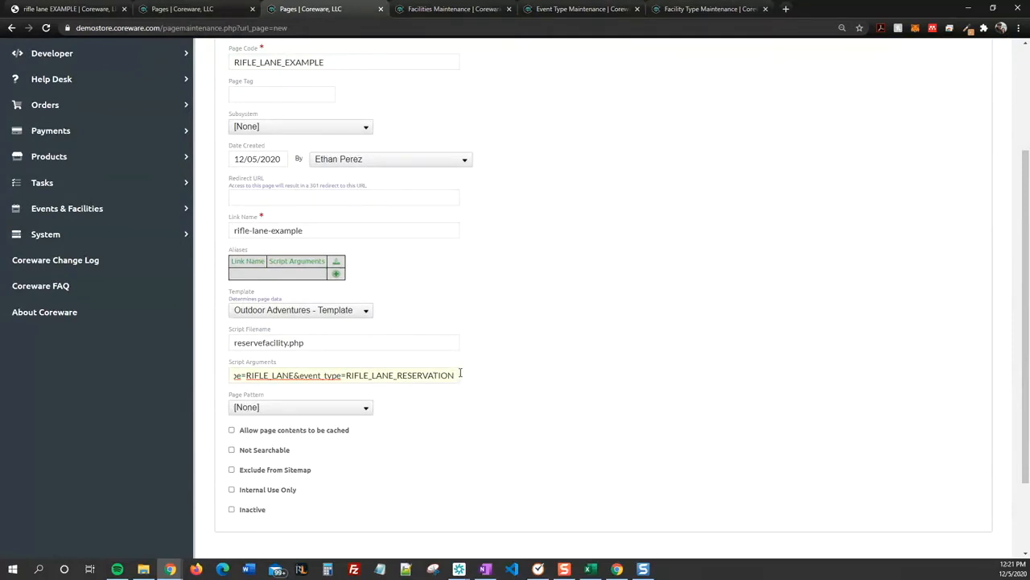
{"action": "type", "text": "&"}
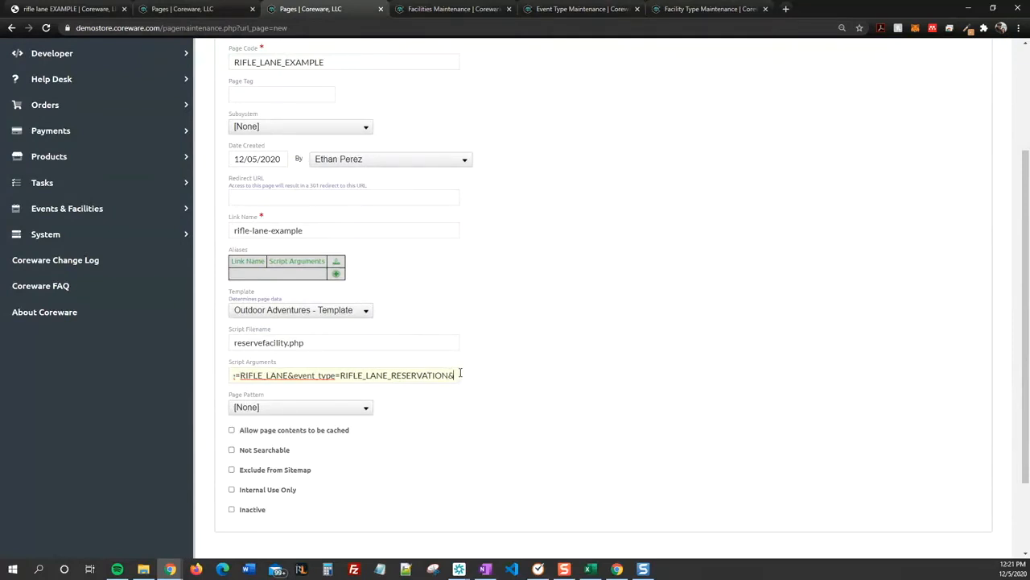
{"action": "type", "text": "ma"}
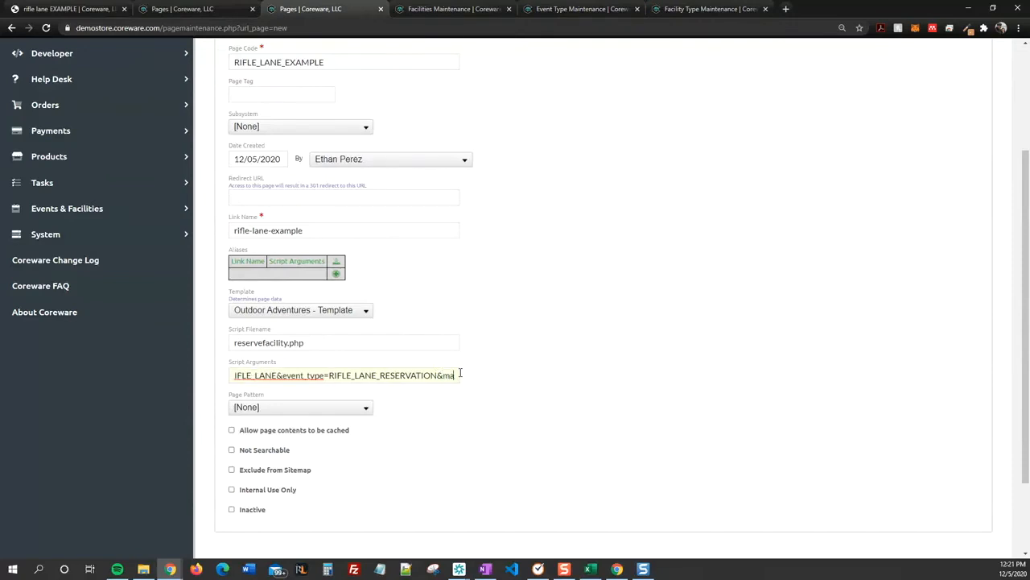
{"action": "type", "text": "ximum_peop"}
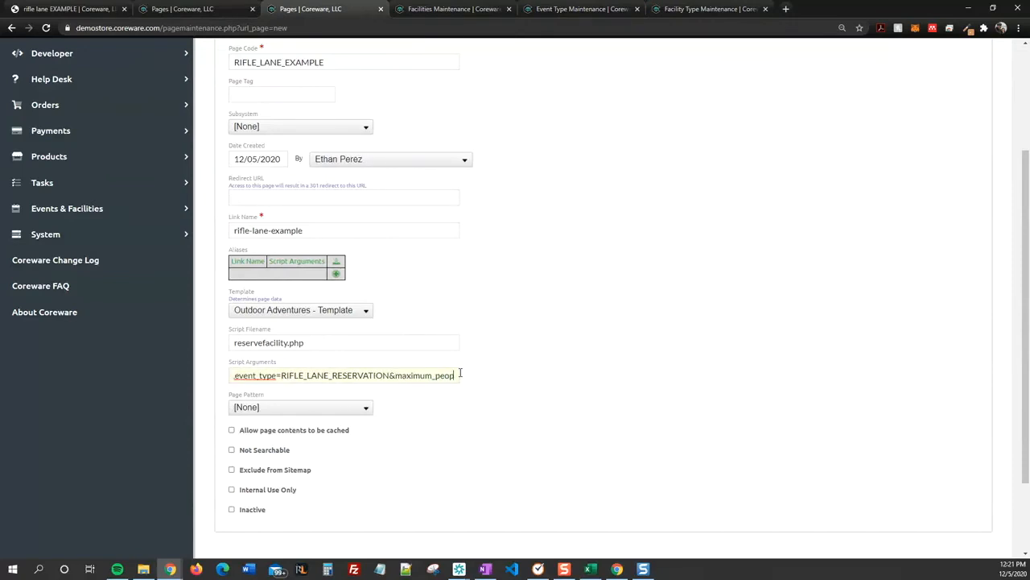
{"action": "type", "text": "le=1"}
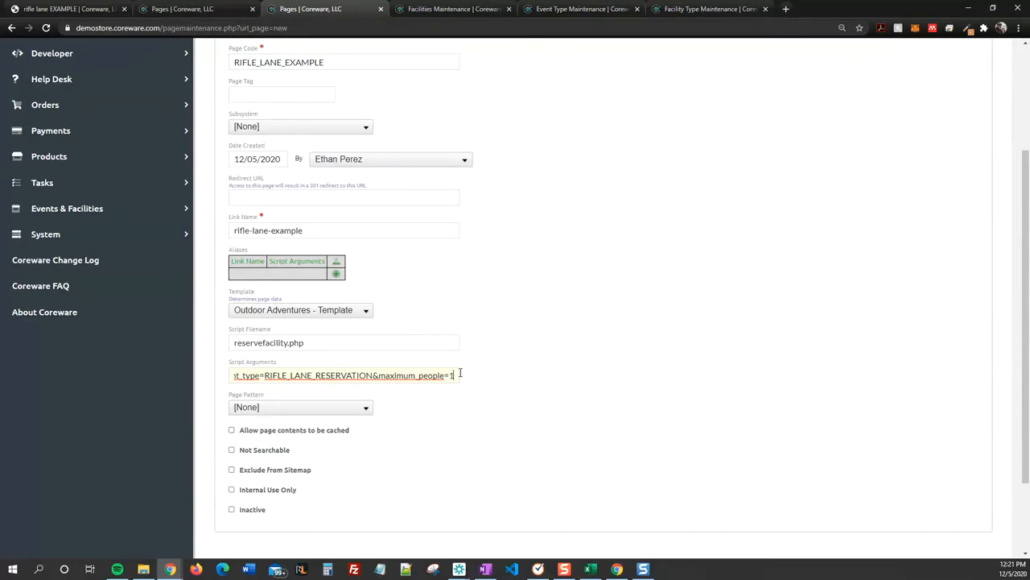
Step: Save the rifle lane page with the completed Script Arguments
{"action": "left_click", "coordinate": [81, 8]}
{"action": "left_click", "coordinate": [338, 10]}
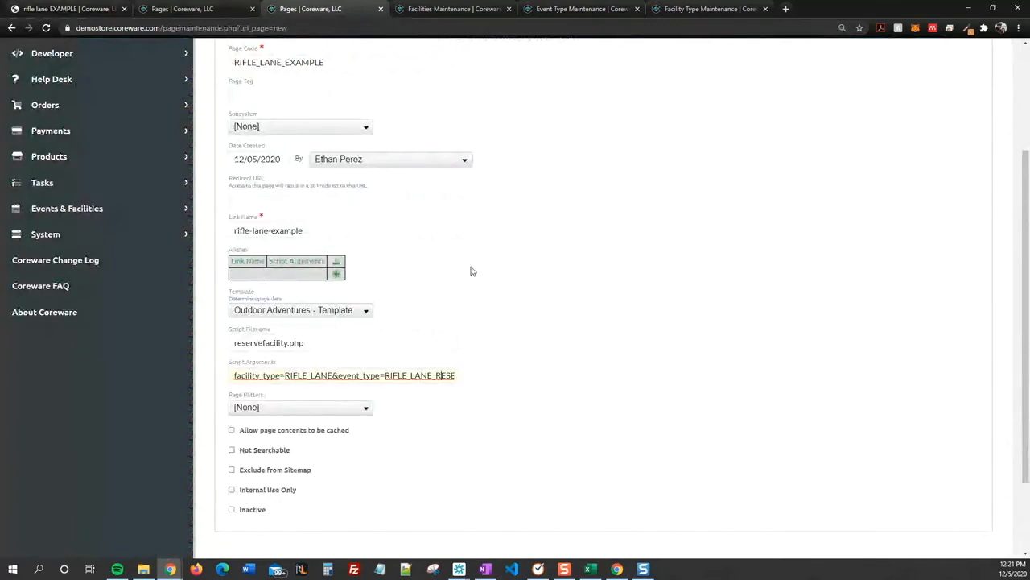
{"action": "scroll", "coordinate": [472, 271], "scroll_direction": "up", "scroll_amount": 1}
{"action": "scroll", "coordinate": [534, 303], "scroll_direction": "up", "scroll_amount": 2}
{"action": "left_click", "coordinate": [251, 97]}
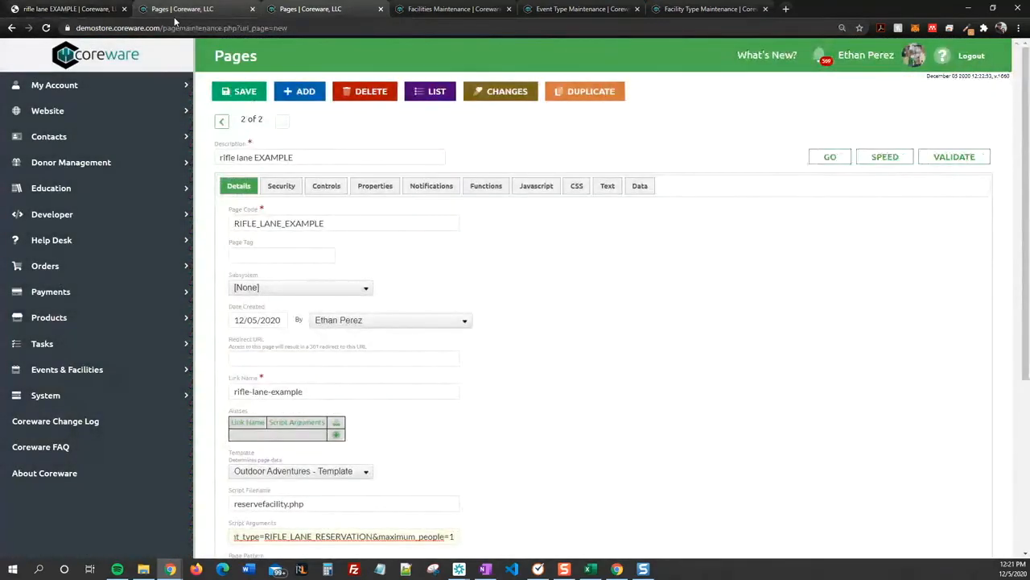
Step: Reload the rifle lane example form, review its 1 person and Rifle Lane 1 fields, then open developer tools
{"action": "left_click", "coordinate": [71, 9]}
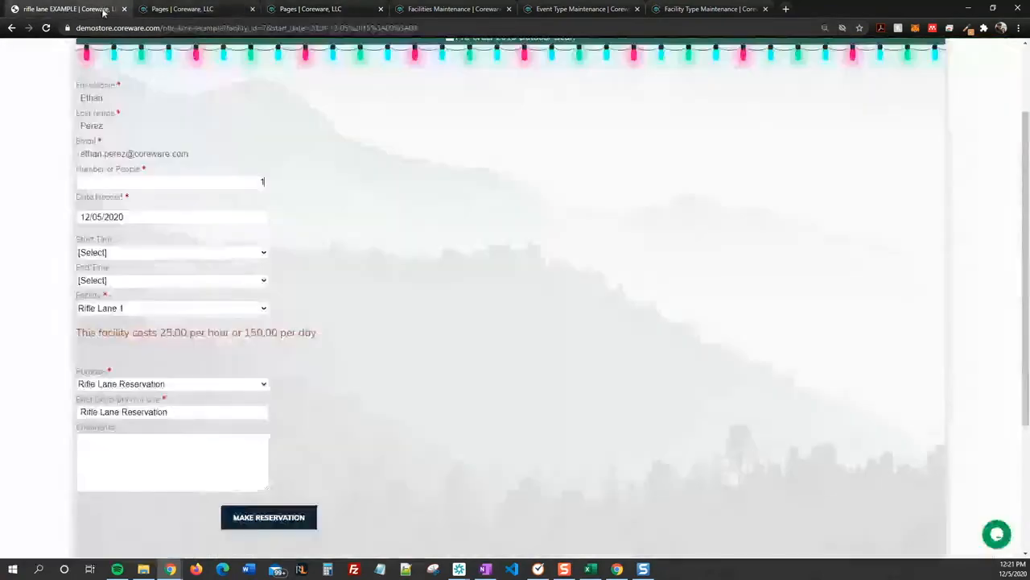
{"action": "left_click", "coordinate": [46, 27]}
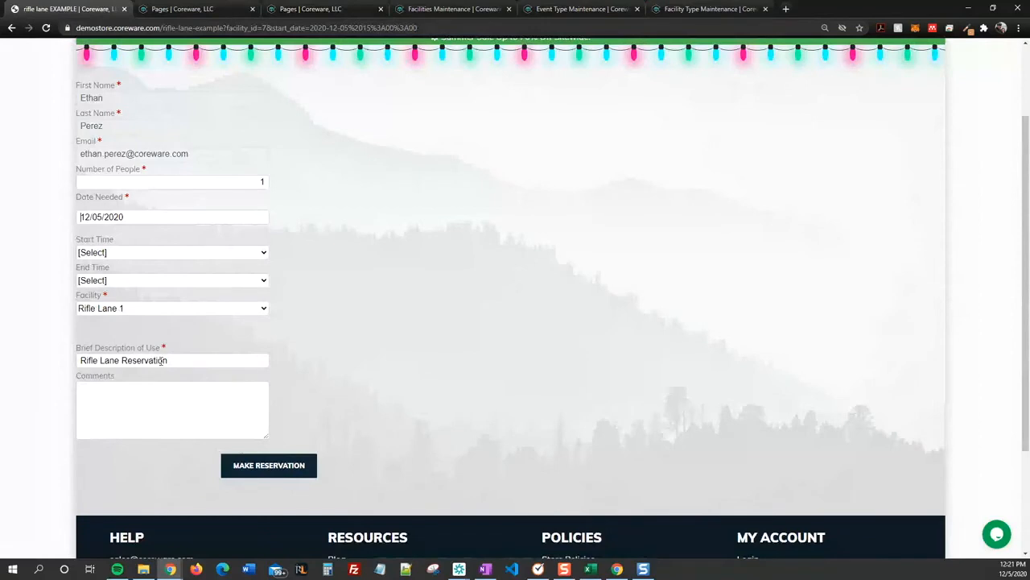
{"action": "left_click_drag", "start_coordinate": [182, 360], "coordinate": [50, 363]}
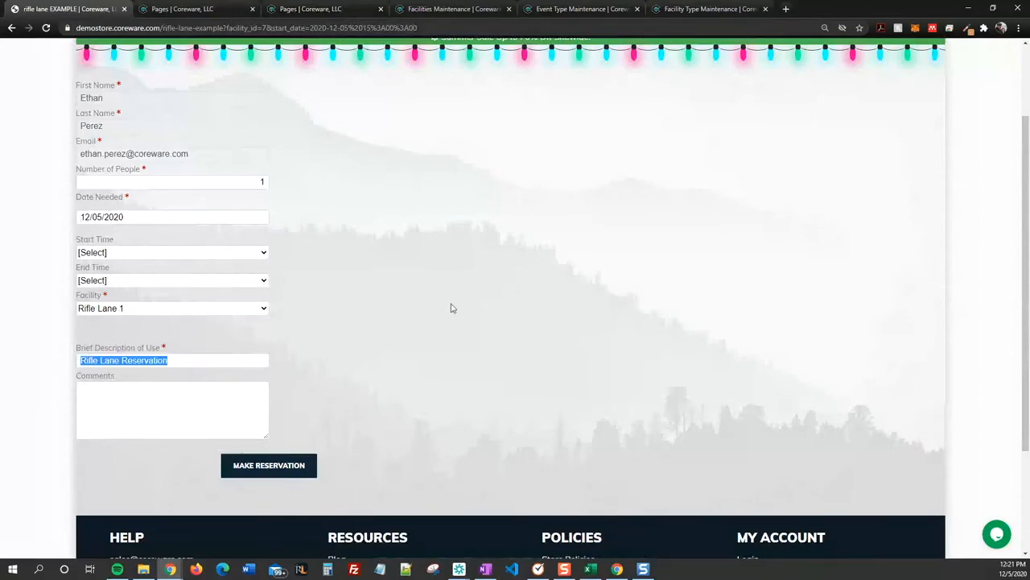
{"action": "left_click", "coordinate": [443, 248]}
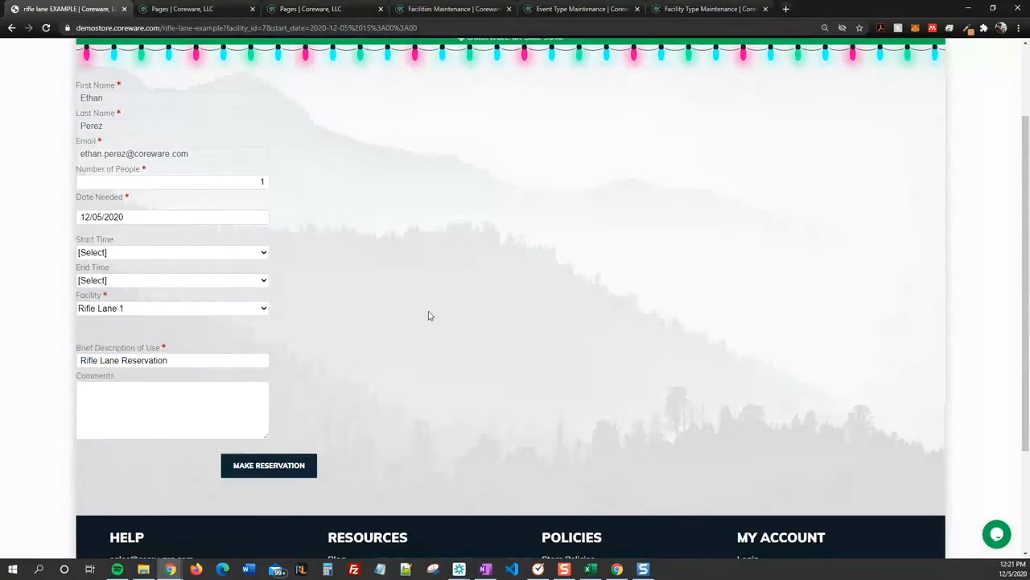
{"action": "scroll", "coordinate": [429, 316], "scroll_direction": "up", "scroll_amount": 2}
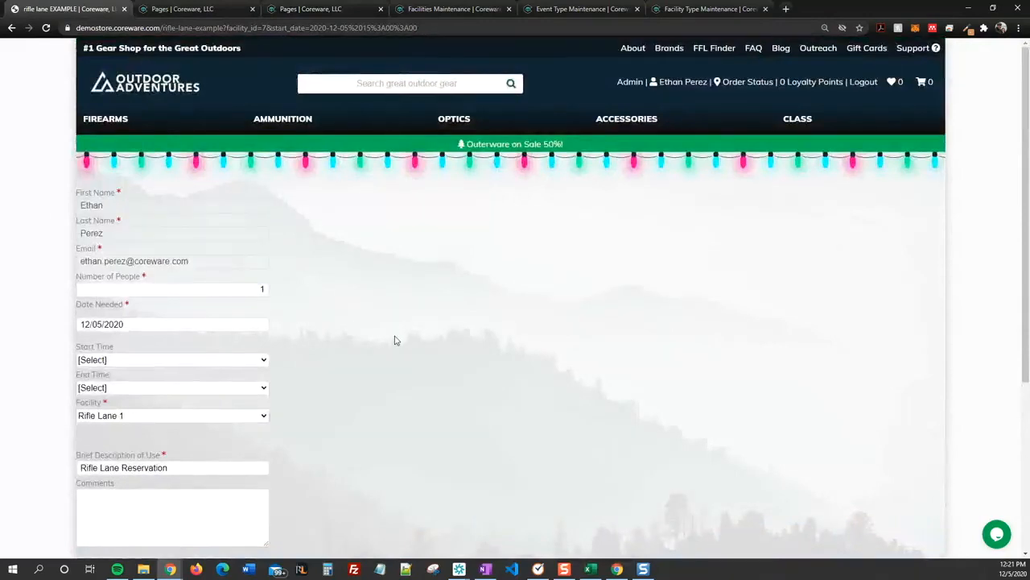
{"action": "scroll", "coordinate": [395, 340], "scroll_direction": "down", "scroll_amount": 2}
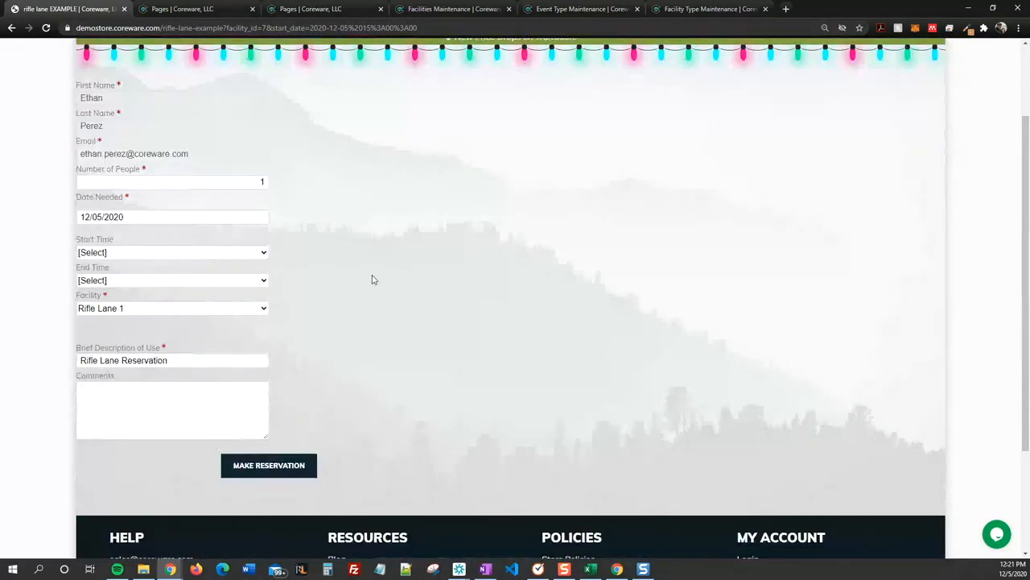
{"action": "scroll", "coordinate": [372, 290], "scroll_direction": "up", "scroll_amount": 1}
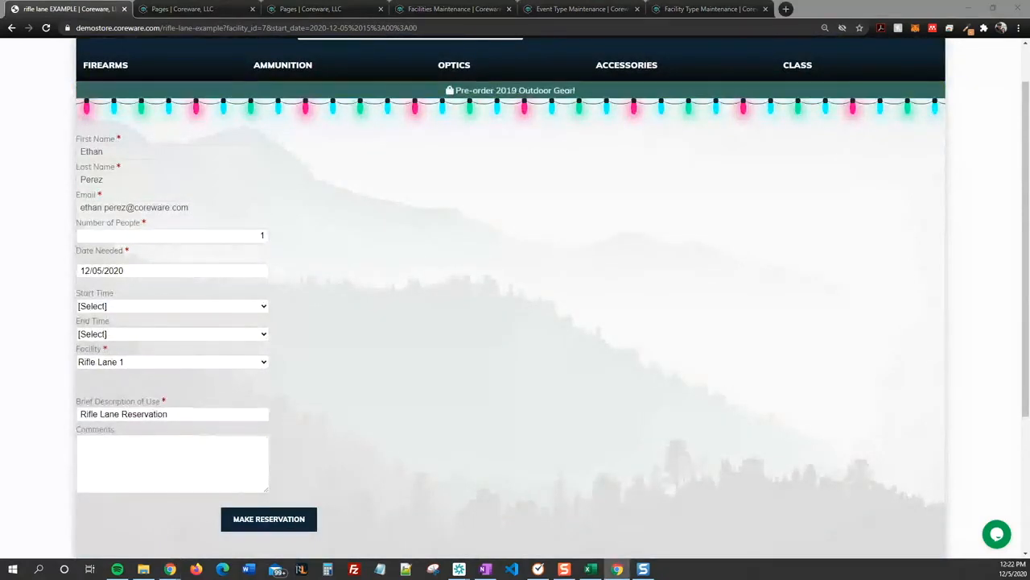
{"action": "key", "text": "ctrl+shift+i"}
Step: Inspect the reservation form and walk the Elements tree down to div#_description_row
{"action": "left_click_drag", "start_coordinate": [481, 93], "coordinate": [522, 100]}
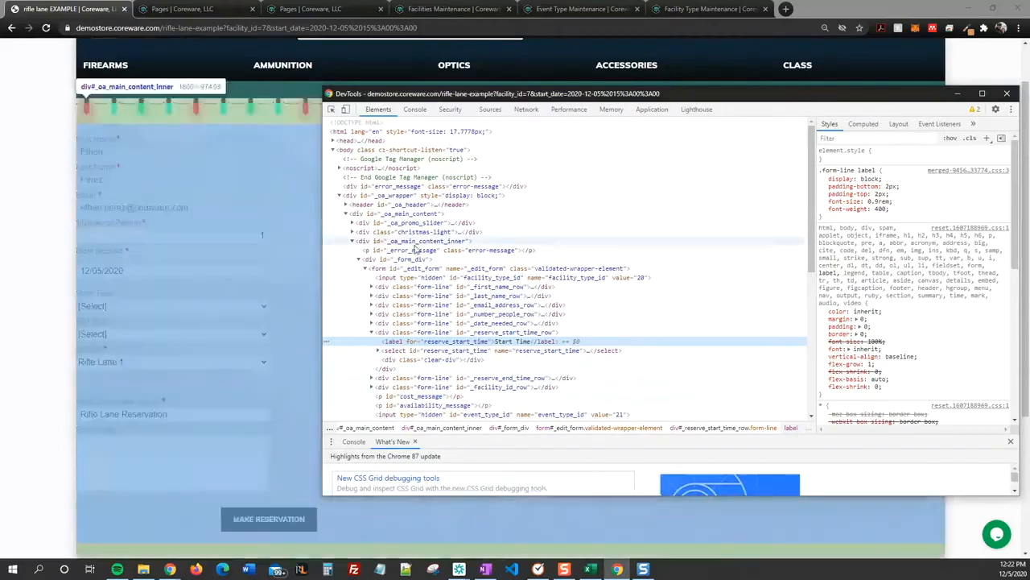
{"action": "left_click", "coordinate": [426, 262]}
{"action": "key", "text": "Up"}
{"action": "key", "text": "Up"}
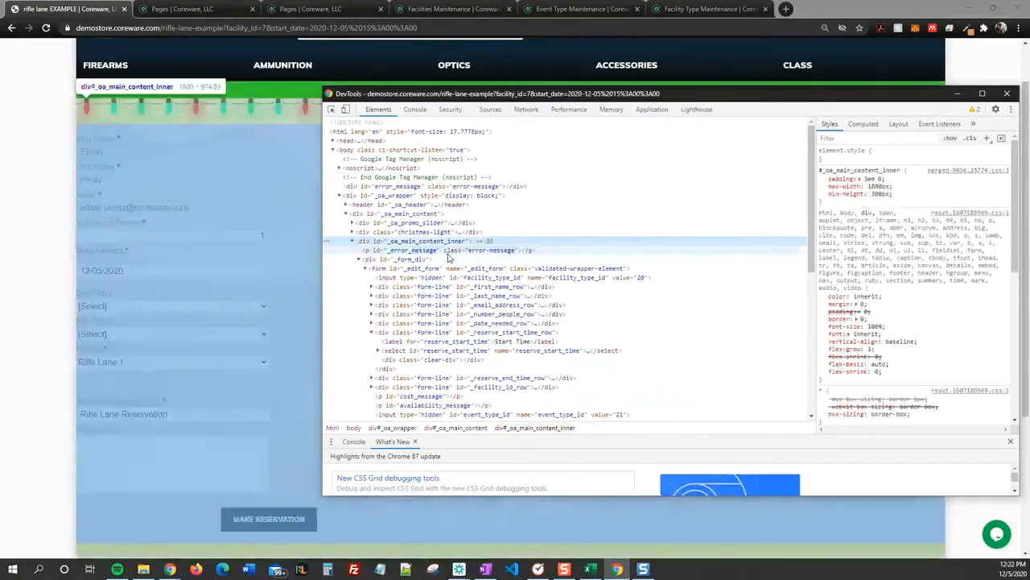
{"action": "key", "text": "Up"}
{"action": "key", "text": "Up"}
{"action": "key", "text": "Down"}
{"action": "key", "text": "Down"}
{"action": "key", "text": "Down"}
{"action": "key", "text": "Down"}
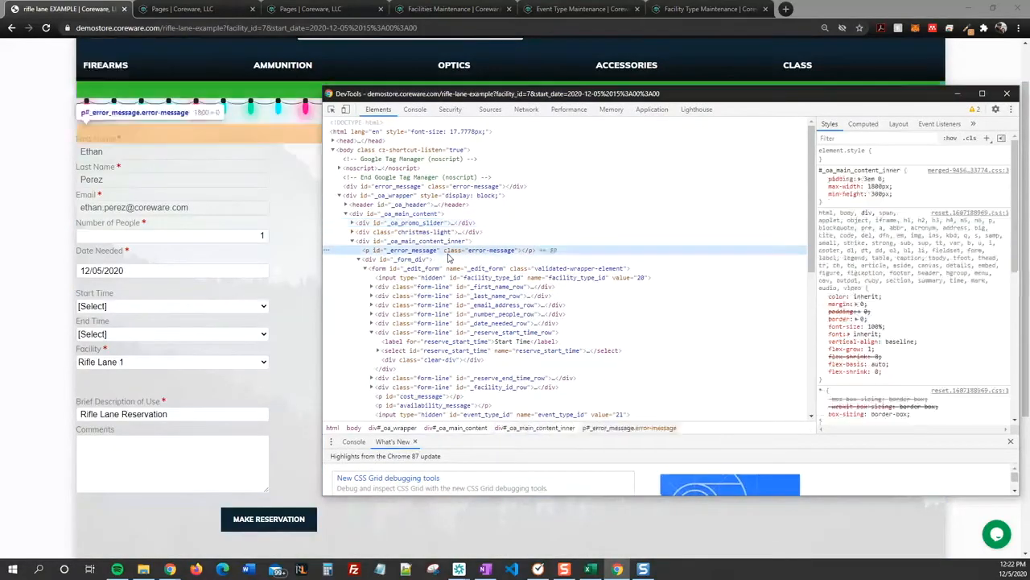
{"action": "key", "text": "Down"}
{"action": "key", "text": "Down"}
{"action": "key", "text": "Down"}
{"action": "key", "text": "Down"}
{"action": "key", "text": "Down"}
{"action": "key", "text": "Down"}
{"action": "key", "text": "Down"}
{"action": "key", "text": "Down"}
{"action": "key", "text": "Down"}
{"action": "key", "text": "Down"}
{"action": "key", "text": "Down"}
{"action": "key", "text": "Down"}
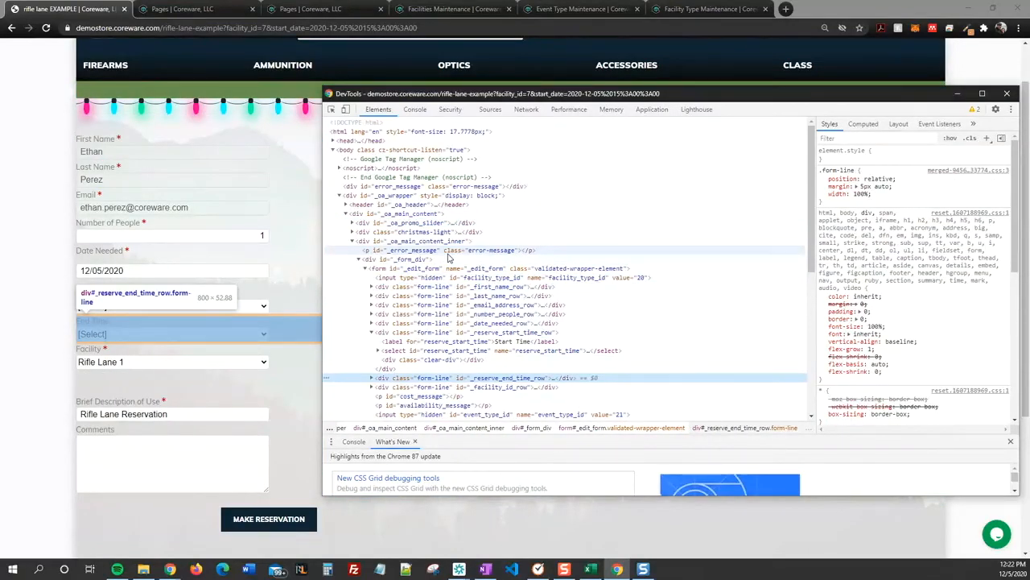
{"action": "key", "text": "Down"}
{"action": "key", "text": "Down"}
{"action": "key", "text": "Down"}
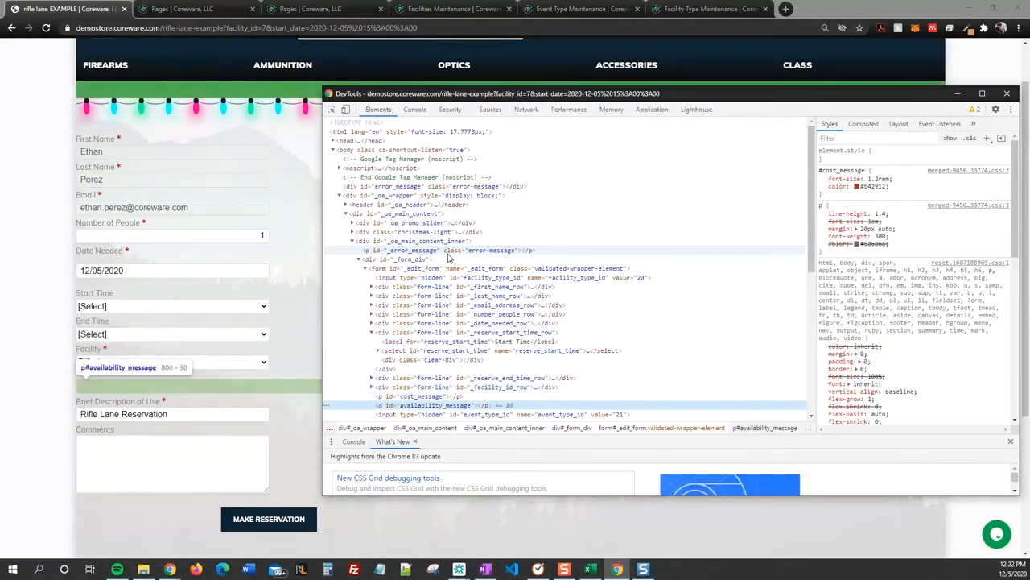
{"action": "key", "text": "Down"}
{"action": "key", "text": "Down"}
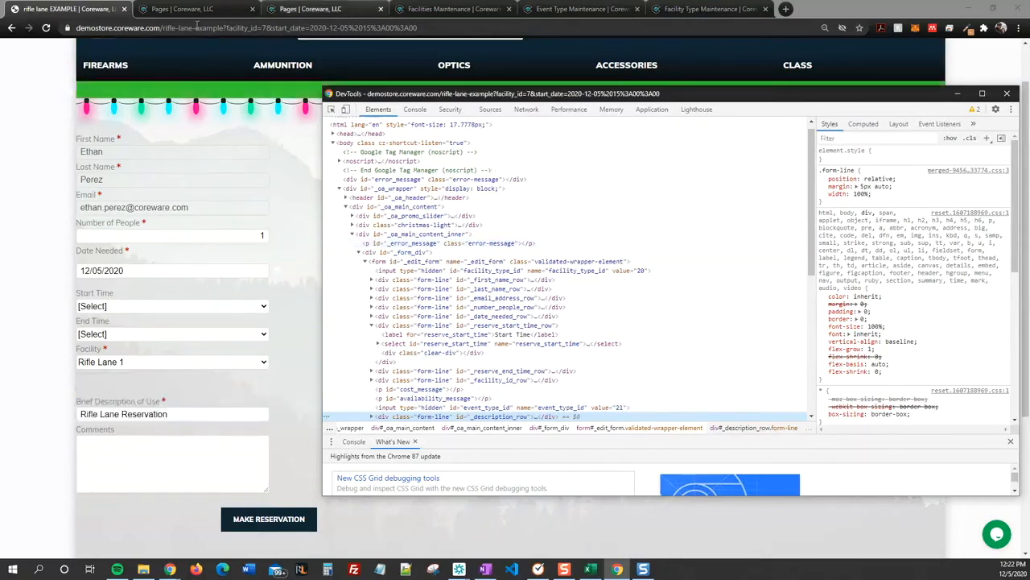
Step: Bring up the CSS settings of the rifle lane page in the editing form
{"action": "left_click", "coordinate": [269, 133]}
{"action": "left_click", "coordinate": [310, 9]}
{"action": "left_click", "coordinate": [576, 186]}
{"action": "scroll", "coordinate": [437, 313], "scroll_direction": "down", "scroll_amount": 1}
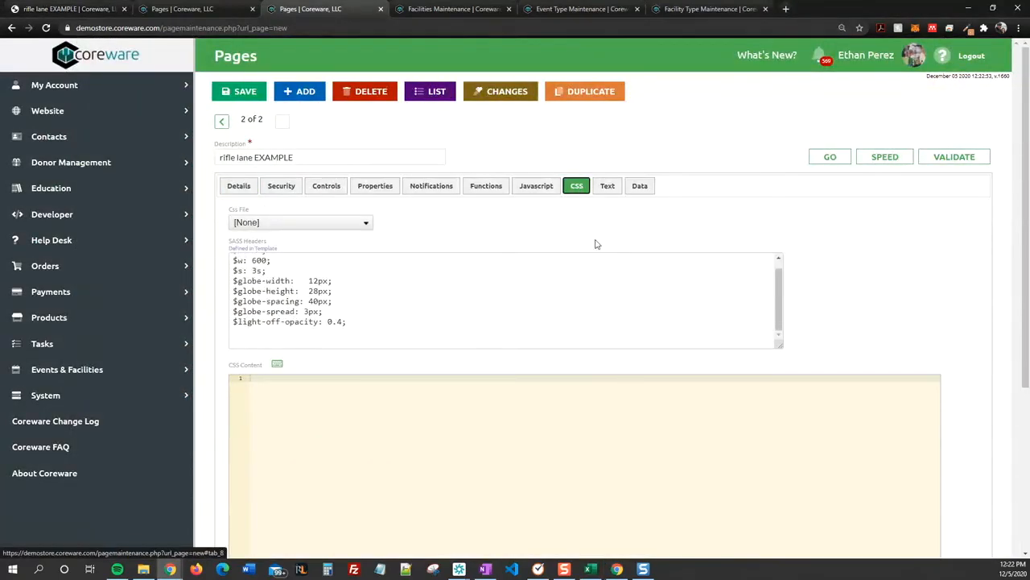
{"action": "scroll", "coordinate": [416, 282], "scroll_direction": "down", "scroll_amount": 1}
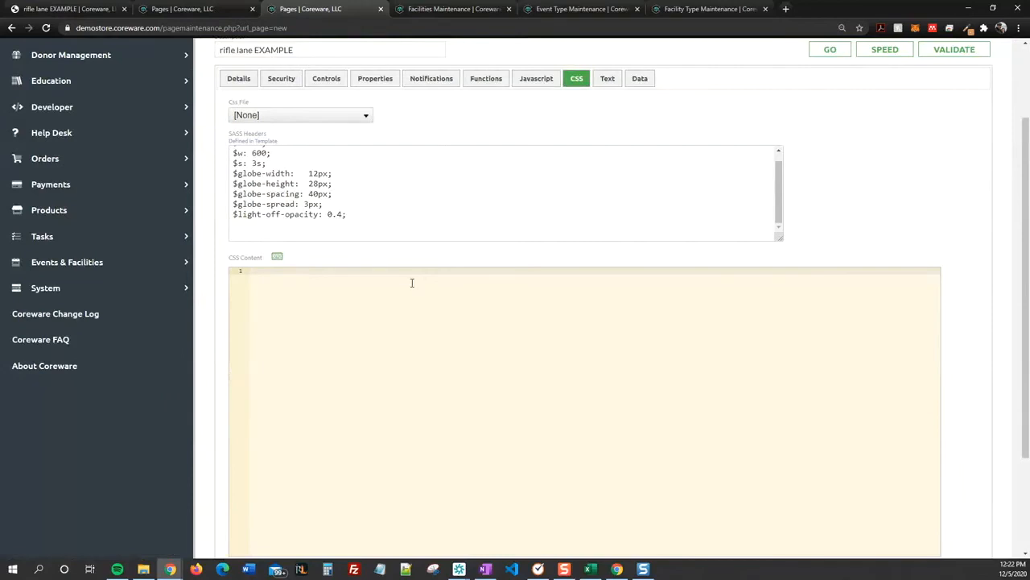
Step: Add a CSS rule setting #_description_row to display: none, save, and reload the form
{"action": "type", "text": "."}
{"action": "type", "text": "_description"}
{"action": "type", "text": "_ru"}
{"action": "type", "text": " {"}
{"action": "key", "text": "Return"}
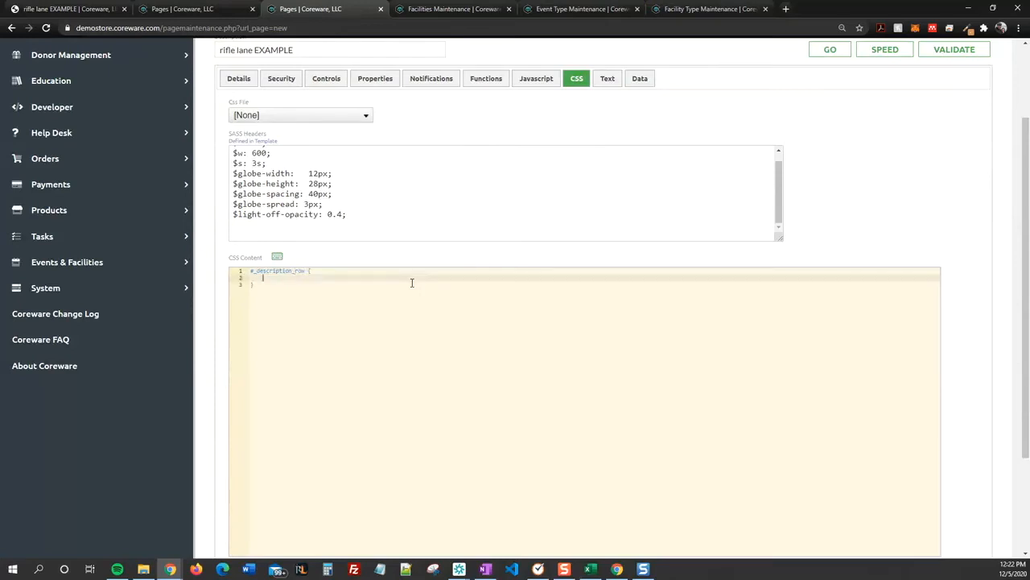
{"action": "type", "text": "display: none"}
{"action": "scroll", "coordinate": [405, 309], "scroll_direction": "down", "scroll_amount": 1}
{"action": "scroll", "coordinate": [387, 282], "scroll_direction": "up", "scroll_amount": 2}
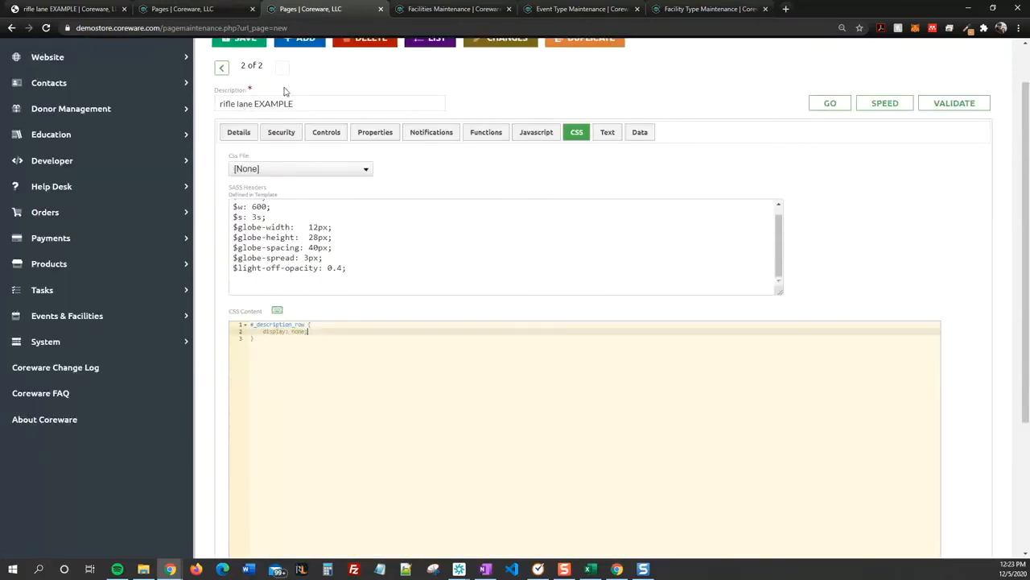
{"action": "left_click", "coordinate": [242, 38]}
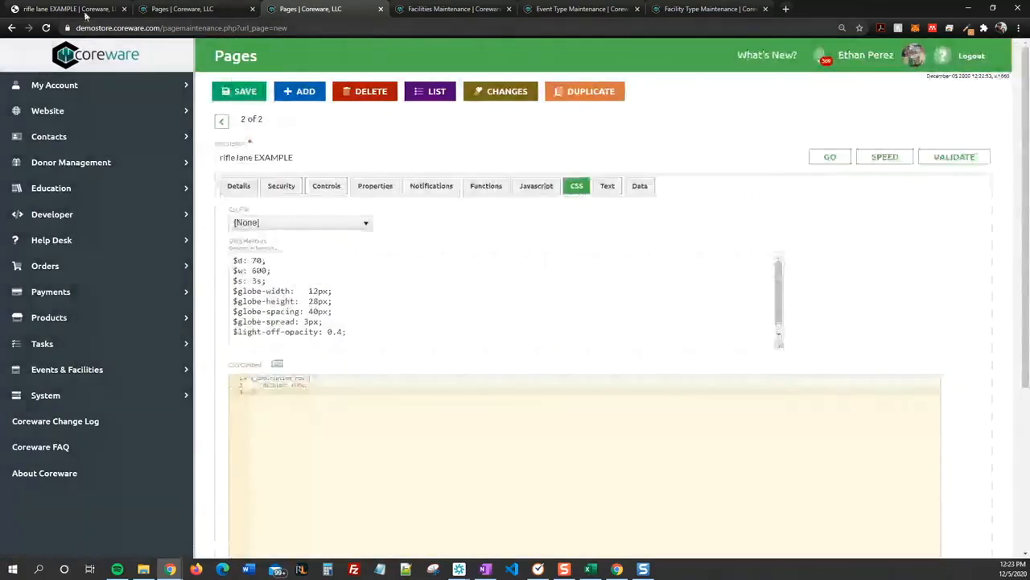
{"action": "left_click", "coordinate": [69, 9]}
{"action": "left_click", "coordinate": [46, 27]}
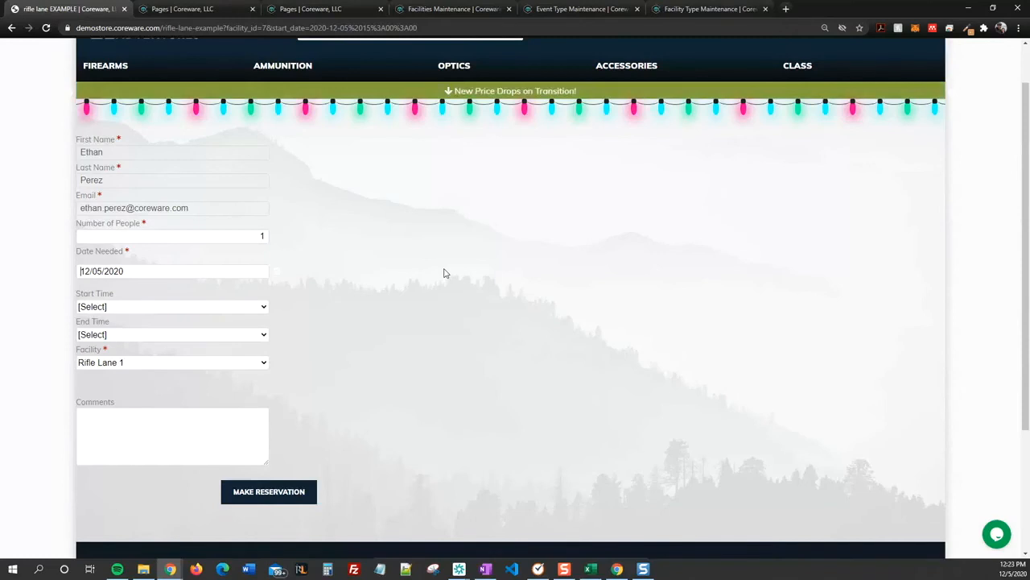
Step: Go back to the range reservations grid and highlight the Simulation House rows
{"action": "scroll", "coordinate": [453, 314], "scroll_direction": "up", "scroll_amount": 1}
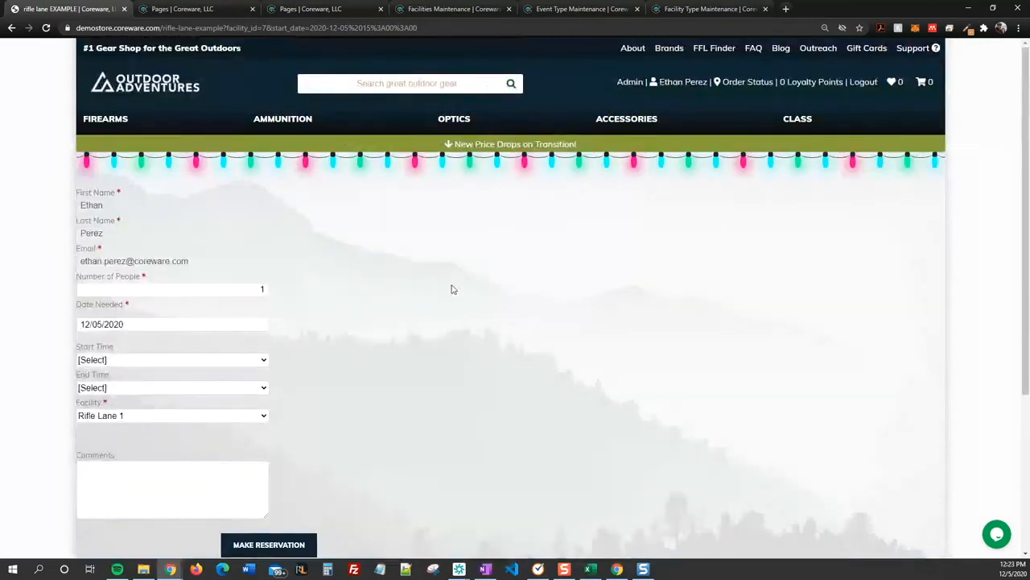
{"action": "left_click", "coordinate": [11, 28]}
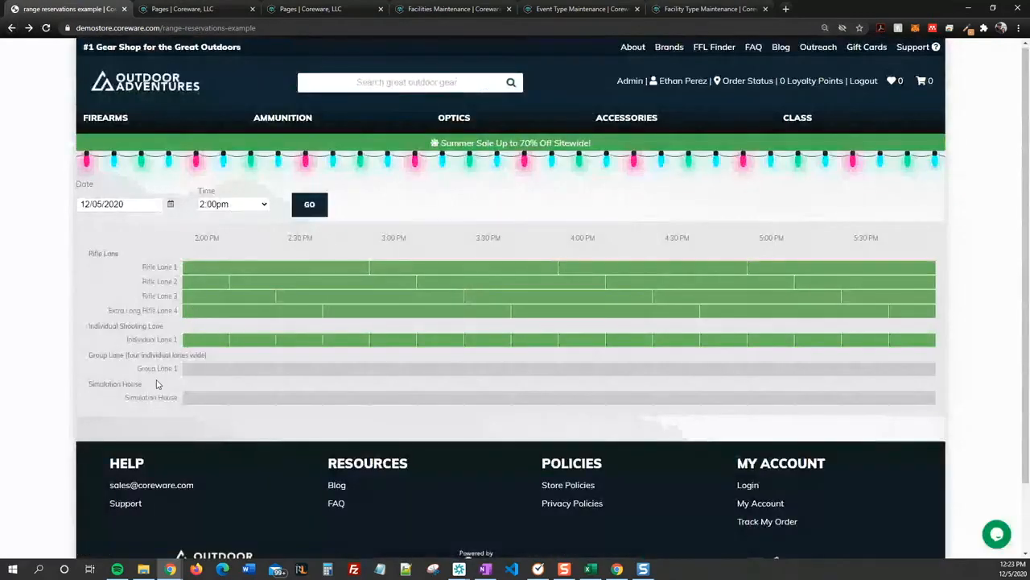
{"action": "left_click_drag", "start_coordinate": [89, 384], "coordinate": [182, 402]}
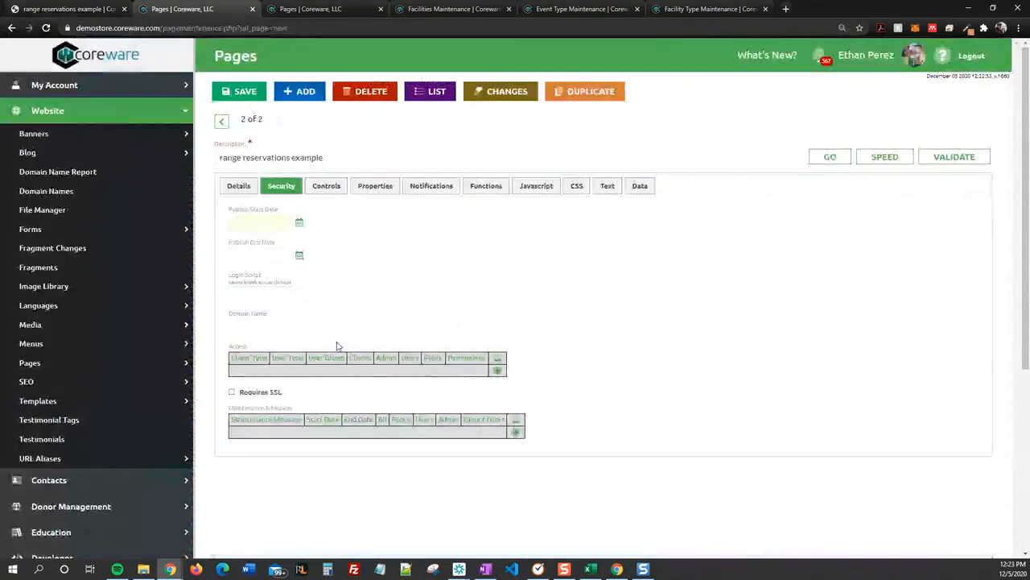
Step: Open the page Details and scroll down to the Text Chunks section
{"action": "left_click", "coordinate": [239, 185]}
{"action": "scroll", "coordinate": [355, 395], "scroll_direction": "down", "scroll_amount": 1}
{"action": "scroll", "coordinate": [355, 396], "scroll_direction": "down", "scroll_amount": 2}
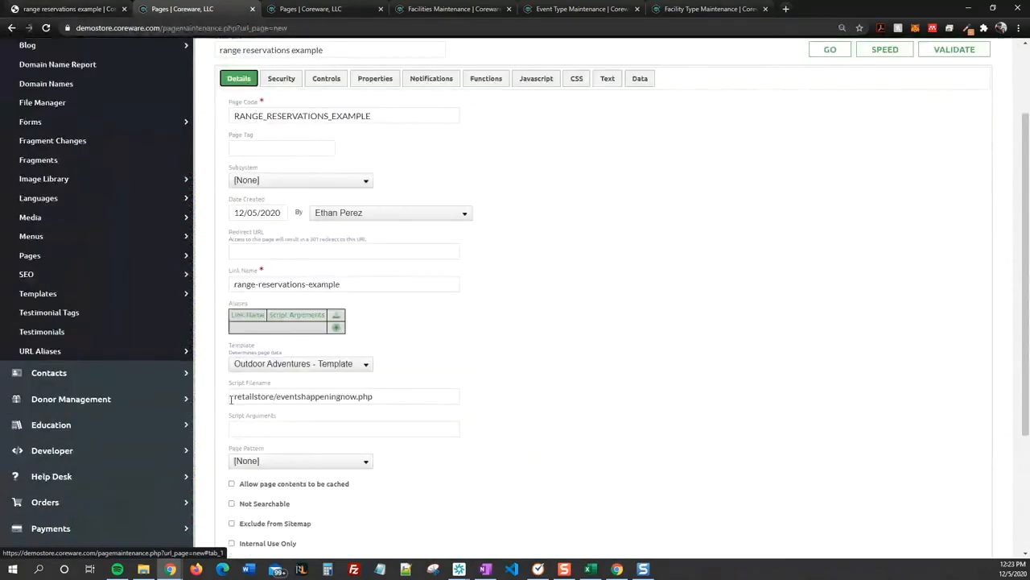
{"action": "triple_click", "coordinate": [386, 397]}
{"action": "left_click", "coordinate": [622, 164]}
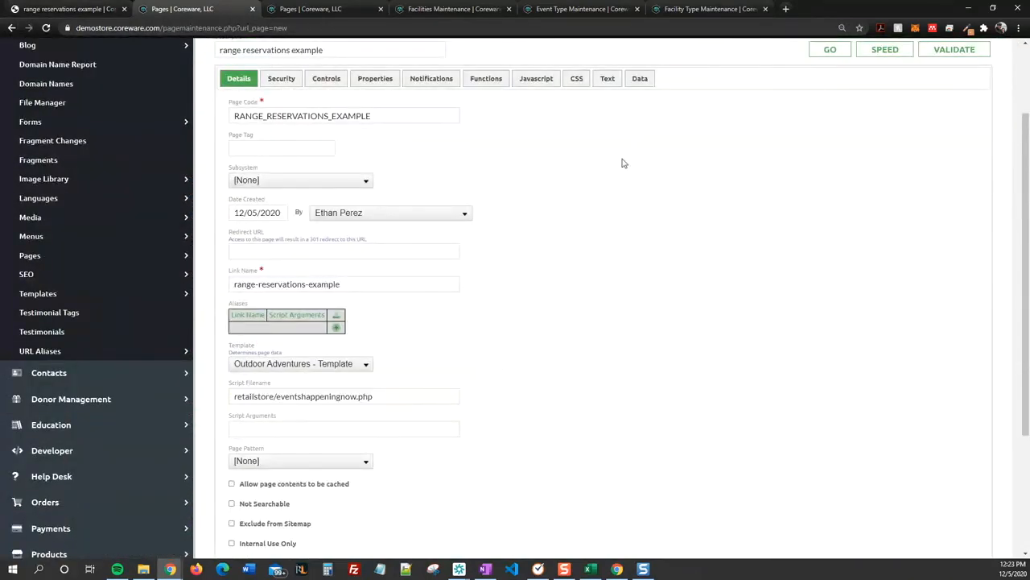
{"action": "scroll", "coordinate": [605, 161], "scroll_direction": "down", "scroll_amount": 10}
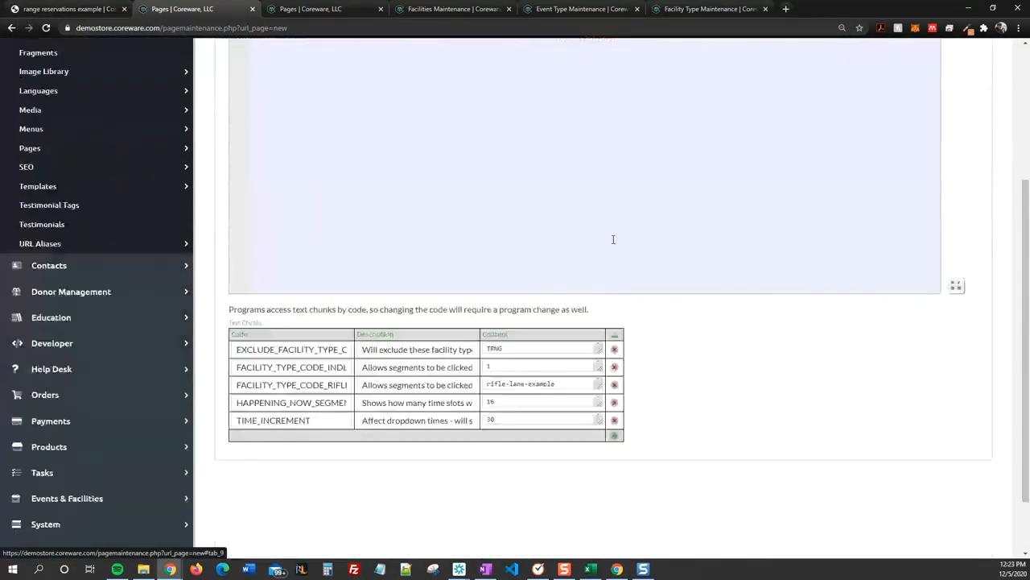
{"action": "left_click", "coordinate": [614, 435]}
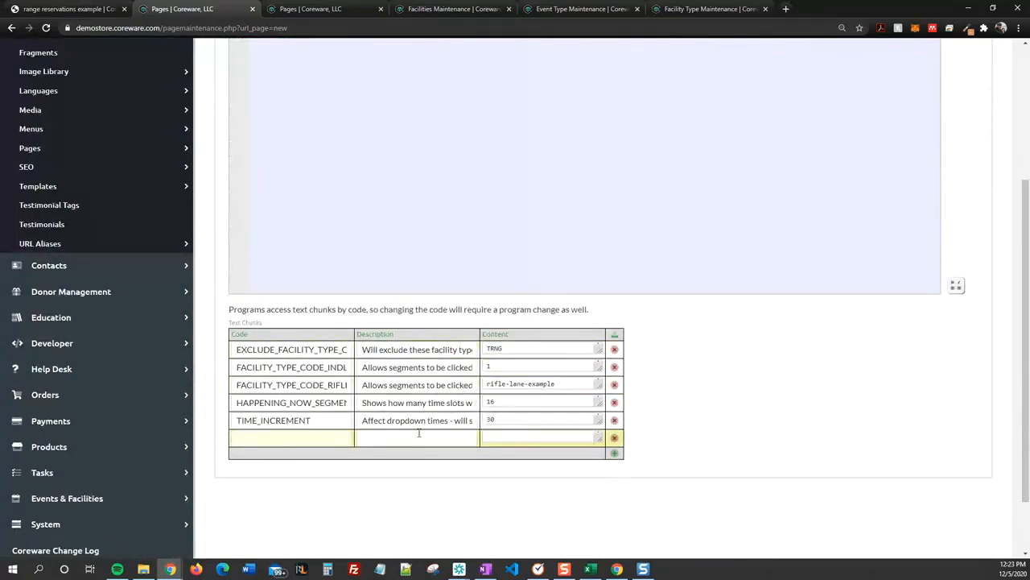
{"action": "left_click", "coordinate": [615, 437]}
Step: Edit the exclude codes chunk and look up the SIMHS code in Facility Type Maintenance
{"action": "left_click", "coordinate": [341, 348]}
{"action": "key", "text": "End"}
{"action": "key", "text": "shift+Left"}
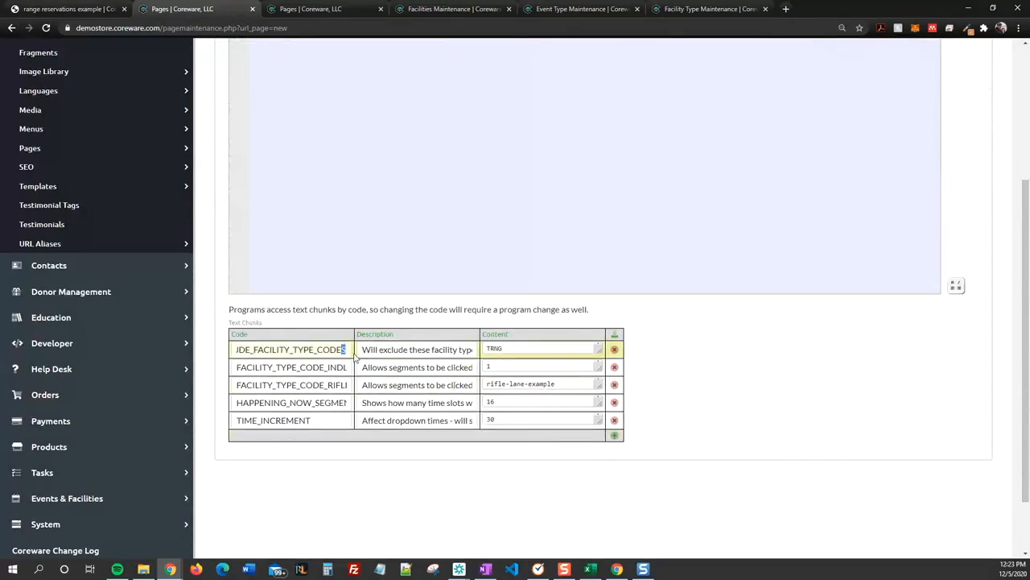
{"action": "left_click", "coordinate": [540, 348]}
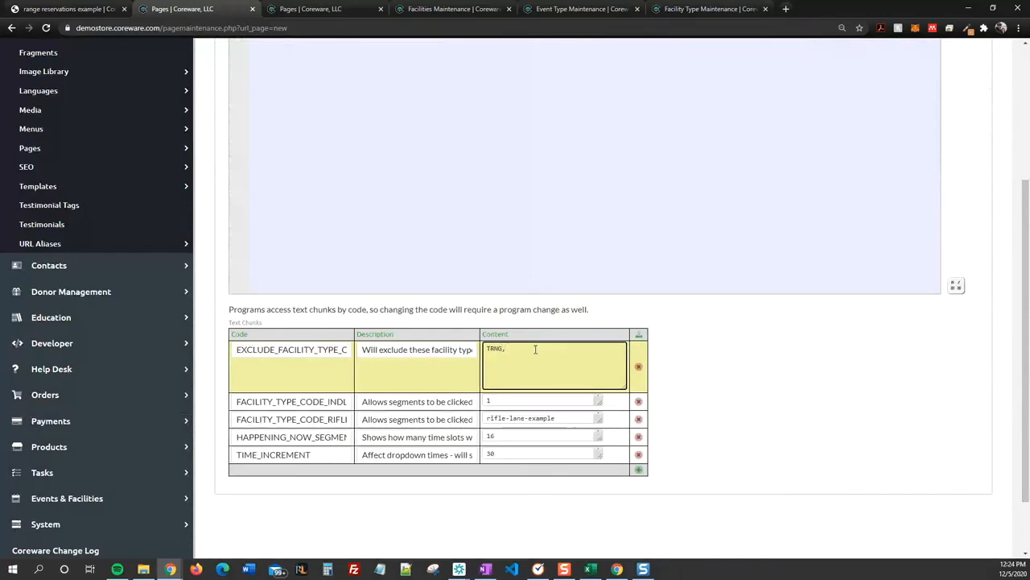
{"action": "left_click", "coordinate": [670, 12]}
{"action": "left_click_drag", "start_coordinate": [675, 15], "coordinate": [547, 15]}
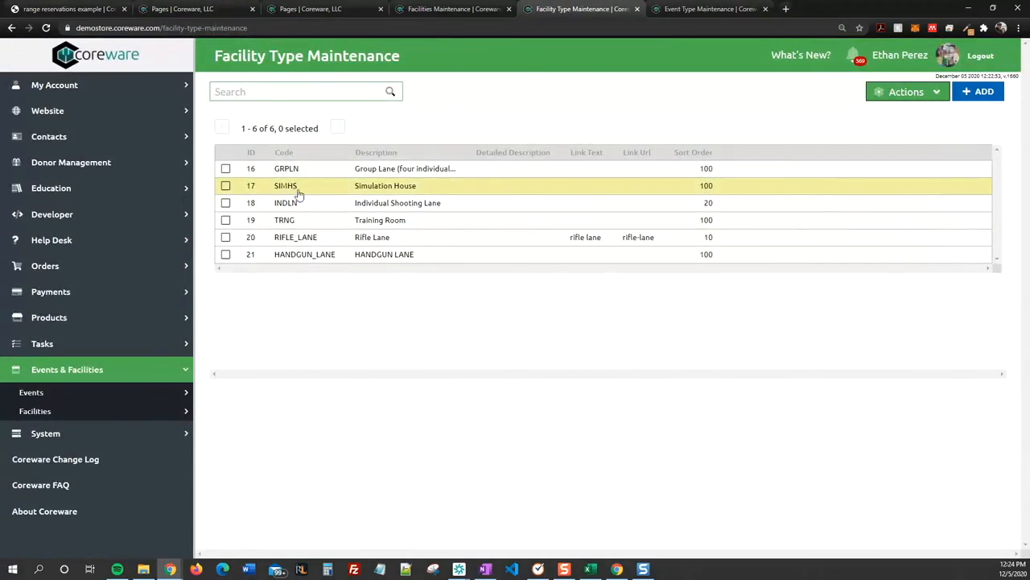
{"action": "left_click", "coordinate": [58, 11]}
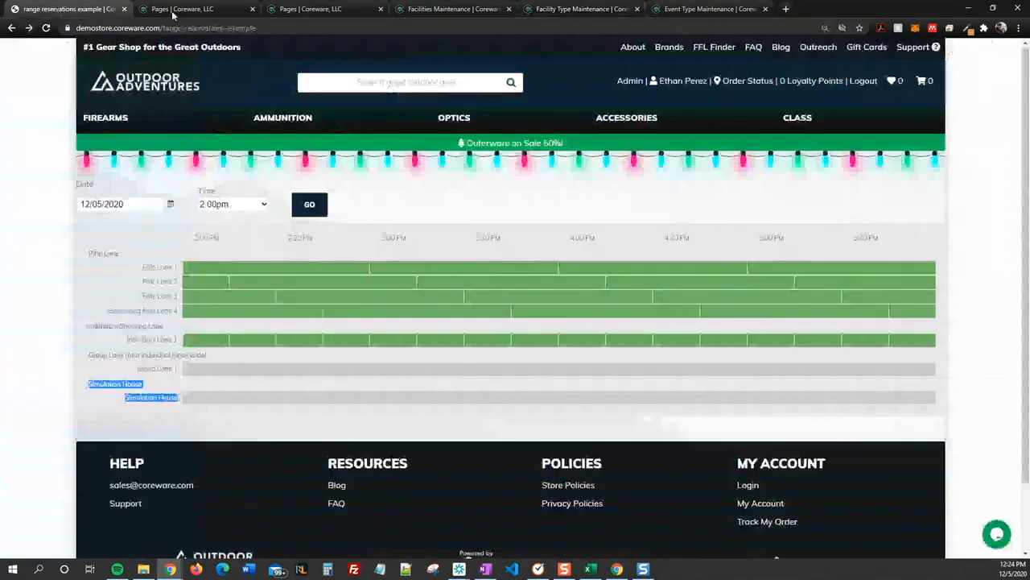
{"action": "left_click", "coordinate": [172, 12]}
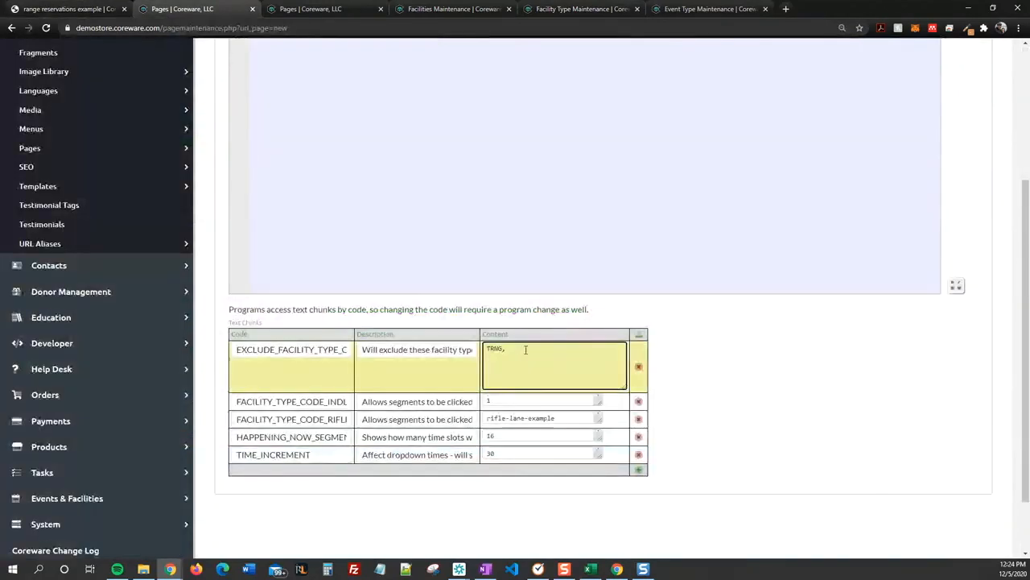
Step: Make EXCLUDE_FACILITY_TYPE_CODES read TRNG, SIMHS and save the page
{"action": "type", "text": "IMHS"}
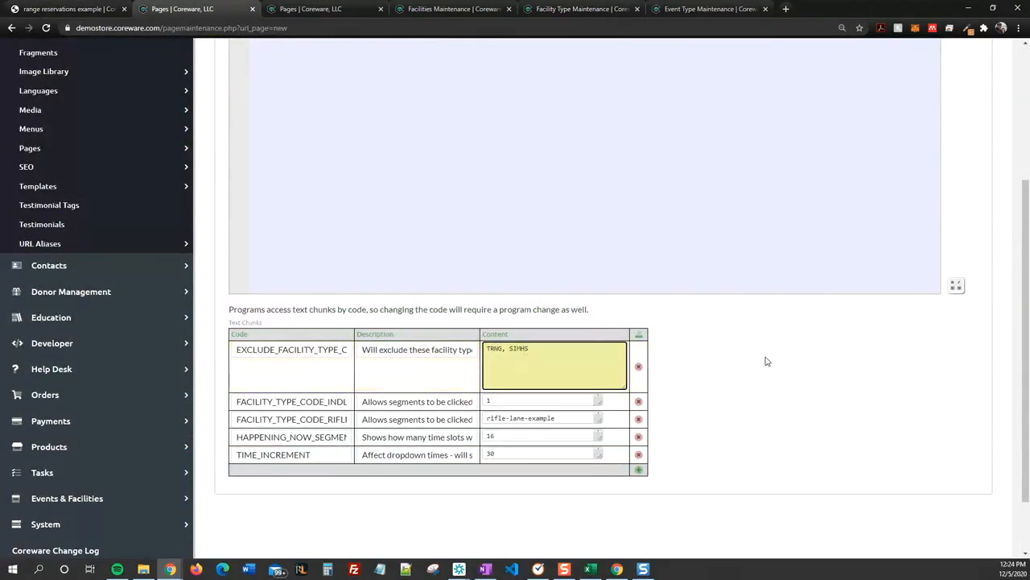
{"action": "scroll", "coordinate": [720, 395], "scroll_direction": "up", "scroll_amount": 3}
{"action": "left_click", "coordinate": [235, 93]}
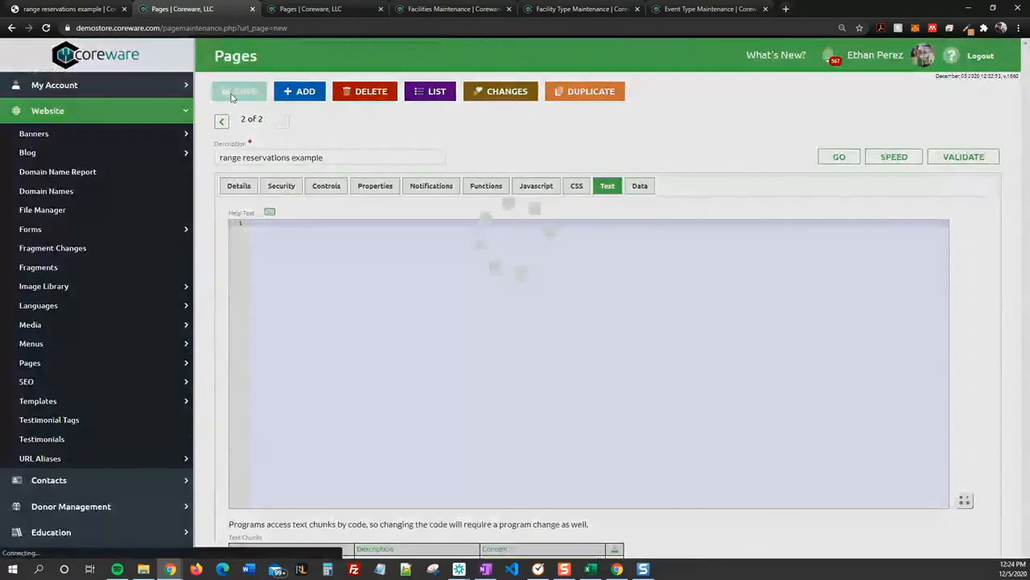
{"action": "scroll", "coordinate": [265, 157], "scroll_direction": "down", "scroll_amount": 3}
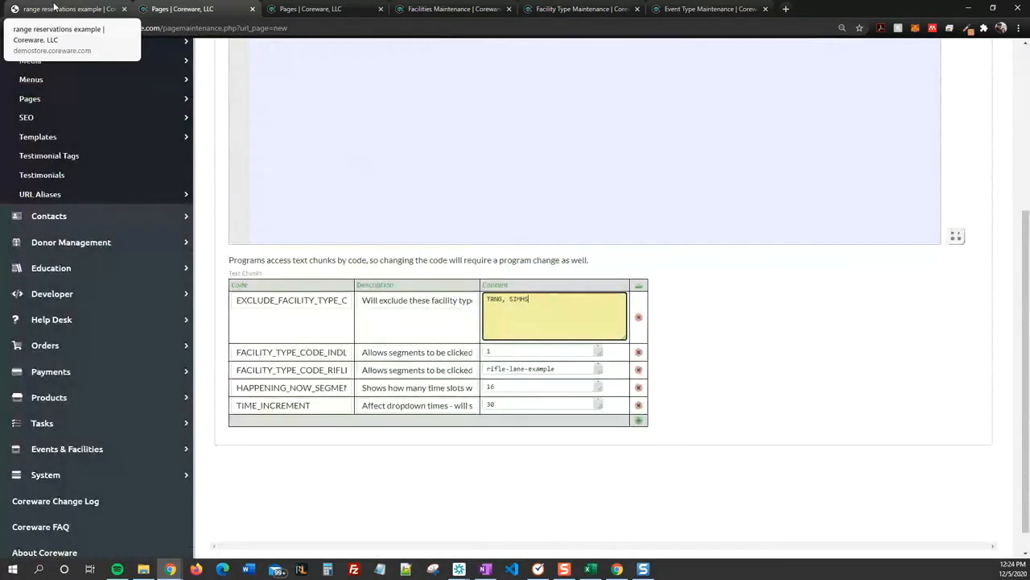
{"action": "left_click", "coordinate": [56, 9]}
Step: Reload the grid without Simulation House and open the Rifle Lane 1 form for 1 person on 12/05/2020
{"action": "left_click", "coordinate": [46, 28]}
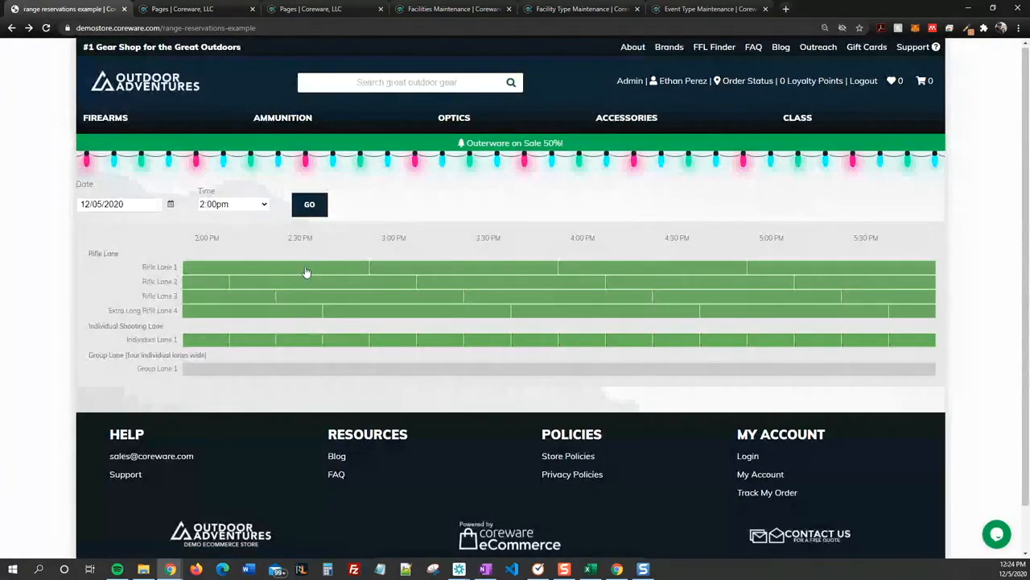
{"action": "left_click", "coordinate": [302, 273]}
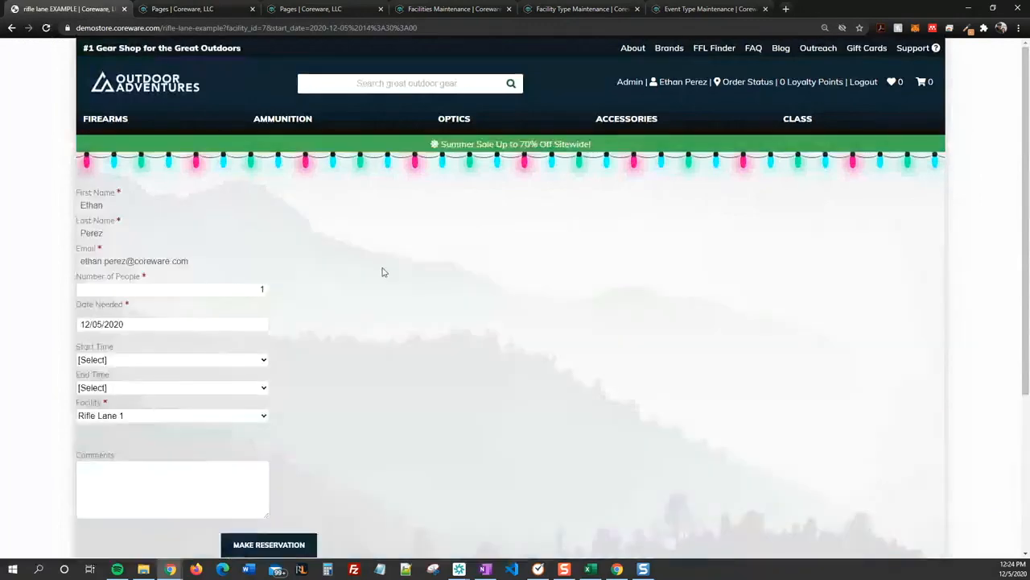
{"action": "scroll", "coordinate": [382, 271], "scroll_direction": "down", "scroll_amount": 2}
{"action": "scroll", "coordinate": [392, 278], "scroll_direction": "up", "scroll_amount": 1}
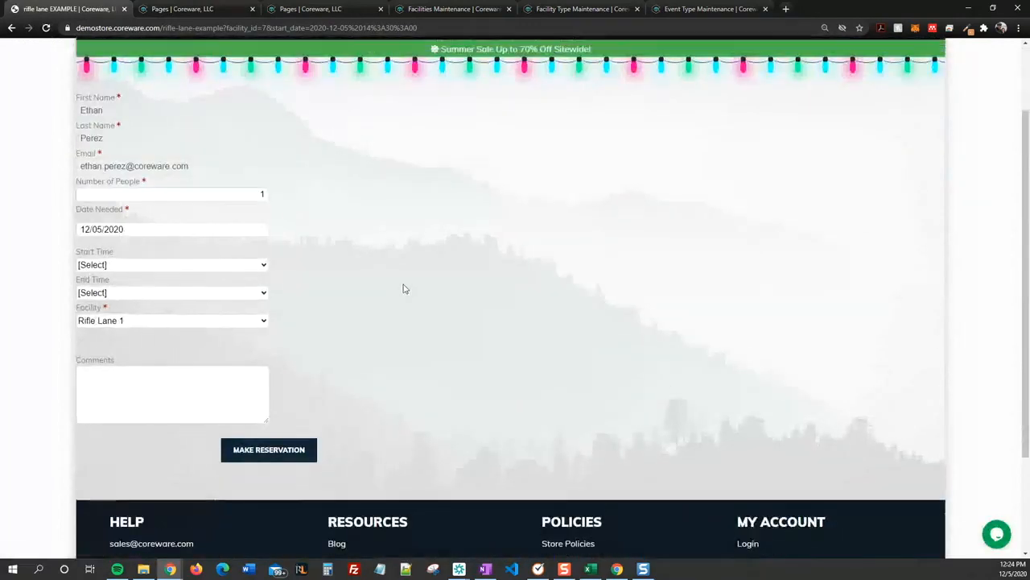
{"action": "scroll", "coordinate": [394, 251], "scroll_direction": "up", "scroll_amount": 1}
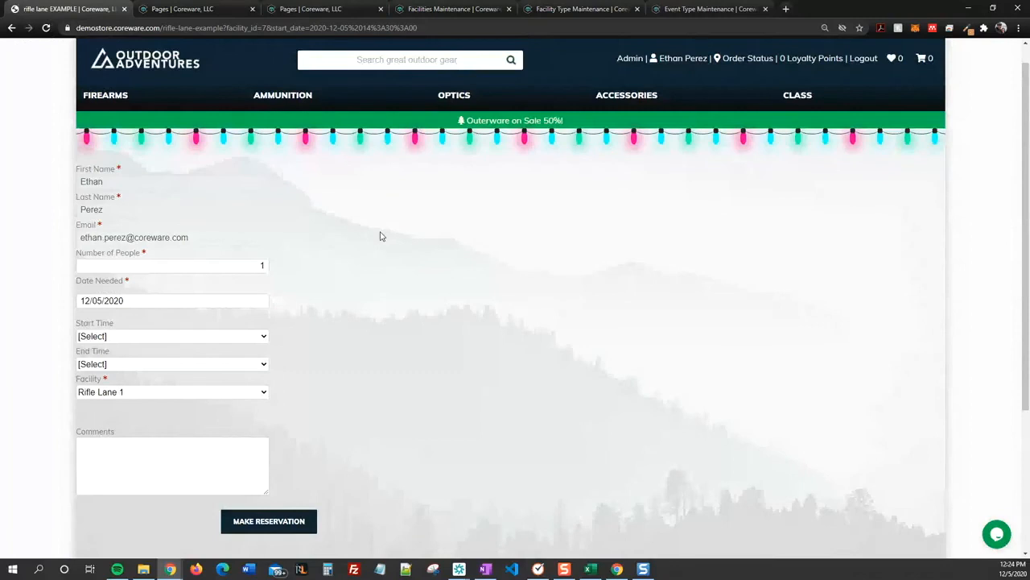
{"action": "left_click_drag", "start_coordinate": [430, 239], "coordinate": [393, 286]}
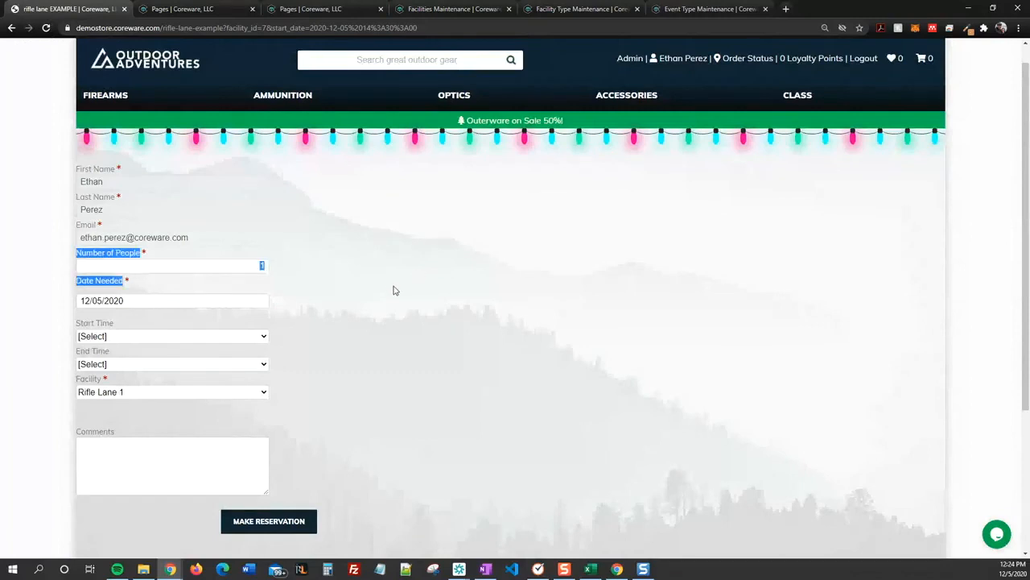
{"action": "left_click", "coordinate": [388, 284]}
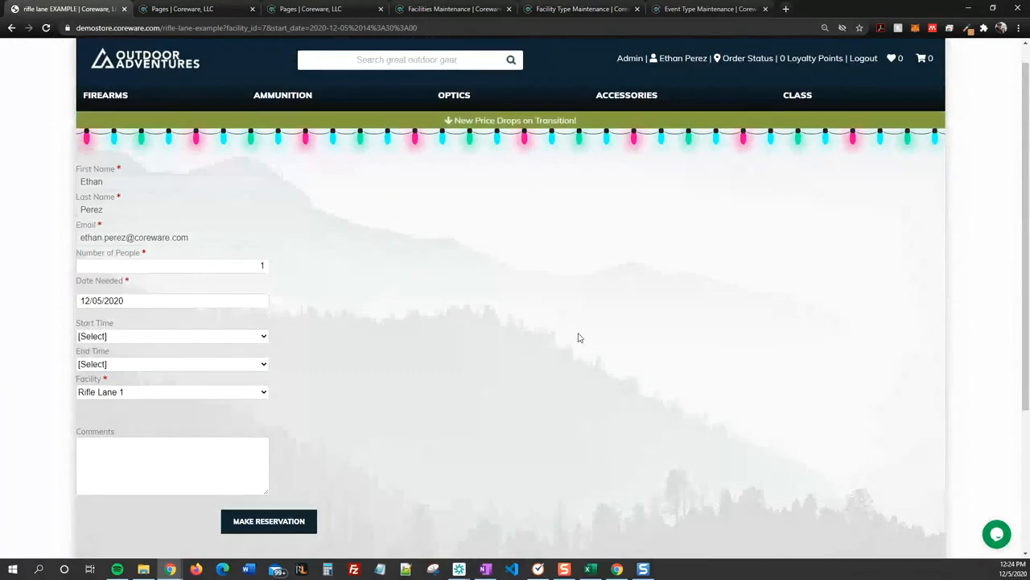